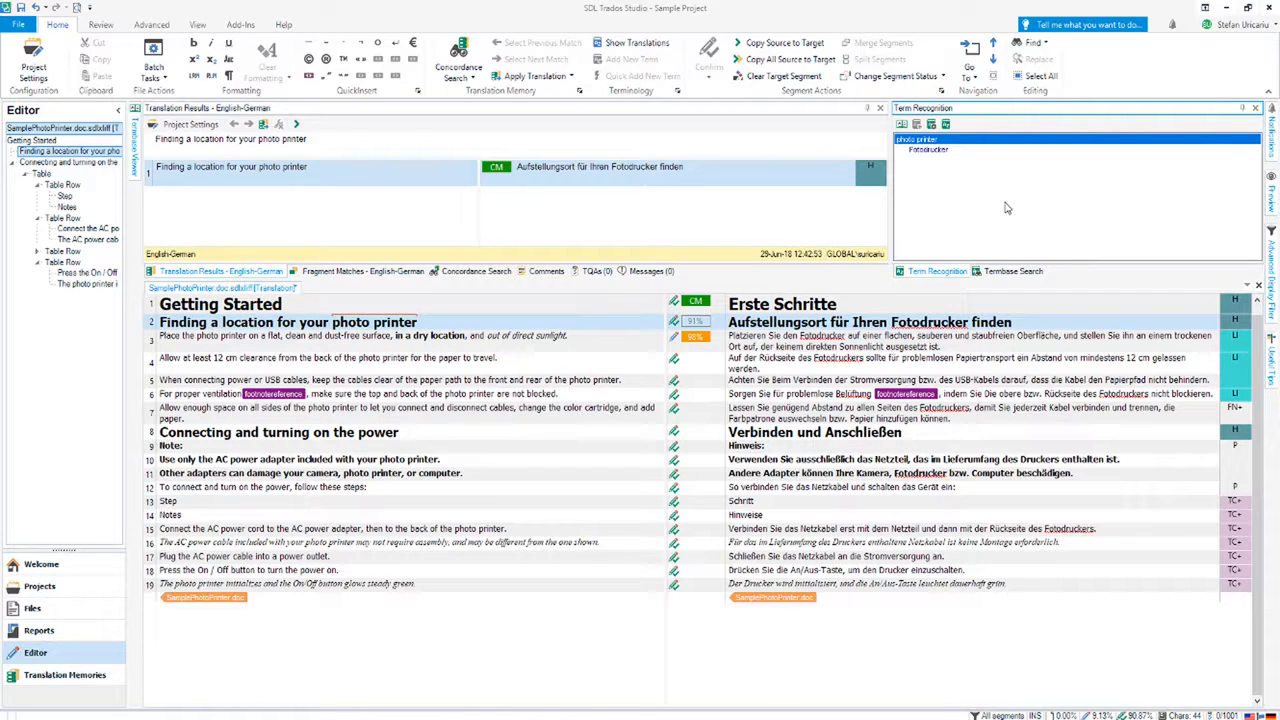
Open the project's termbase settings and view the options for using an existing termbase.
left_click(946, 125)
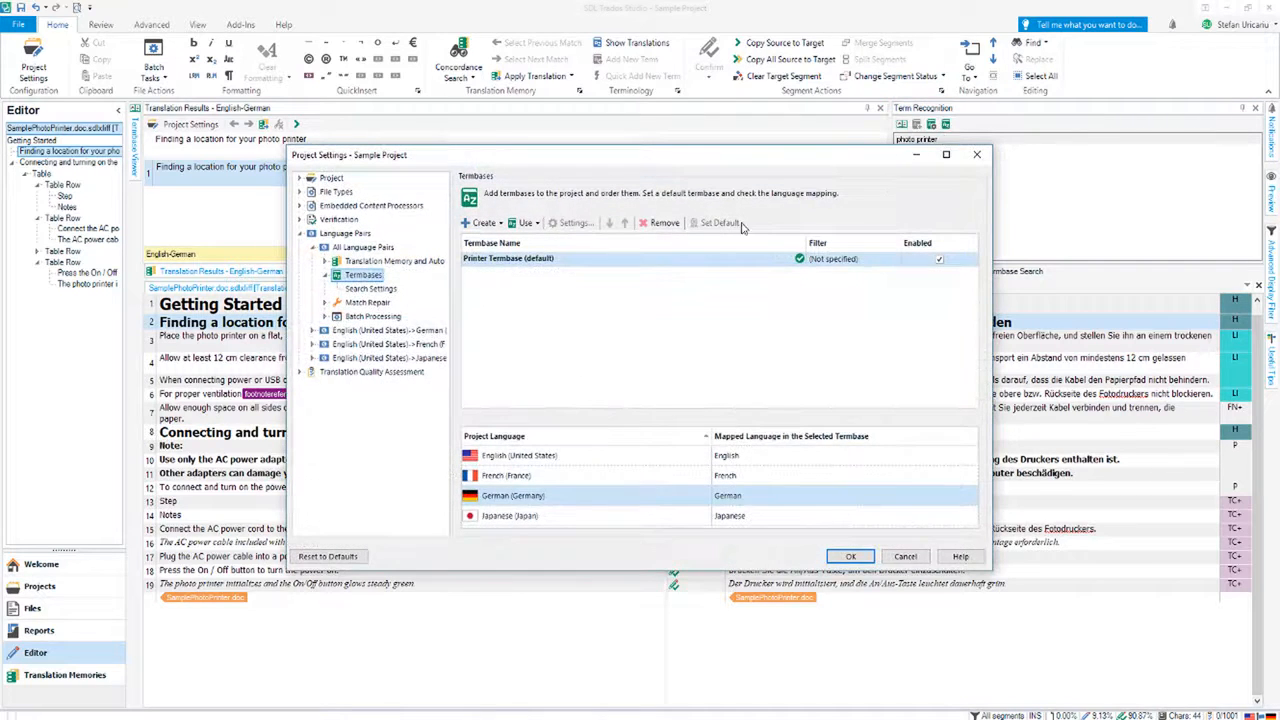
left_click(537, 224)
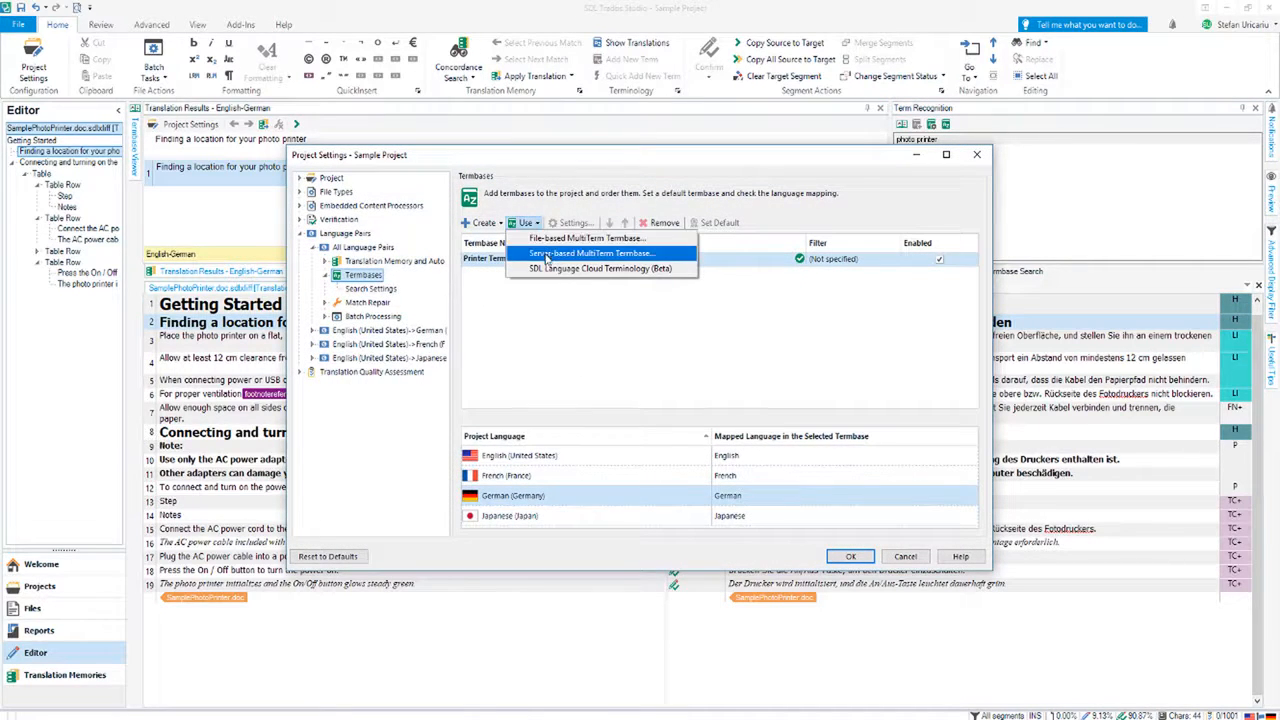
left_click(545, 291)
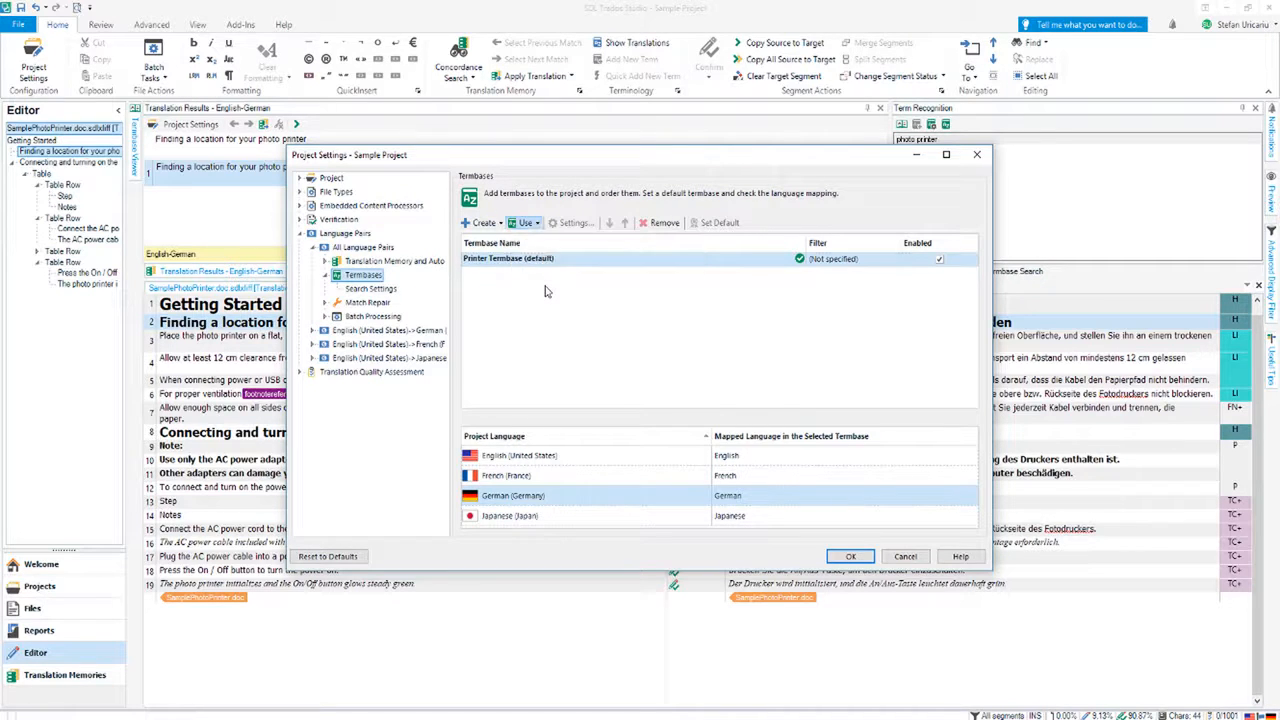
left_click(504, 226)
left_click(510, 242)
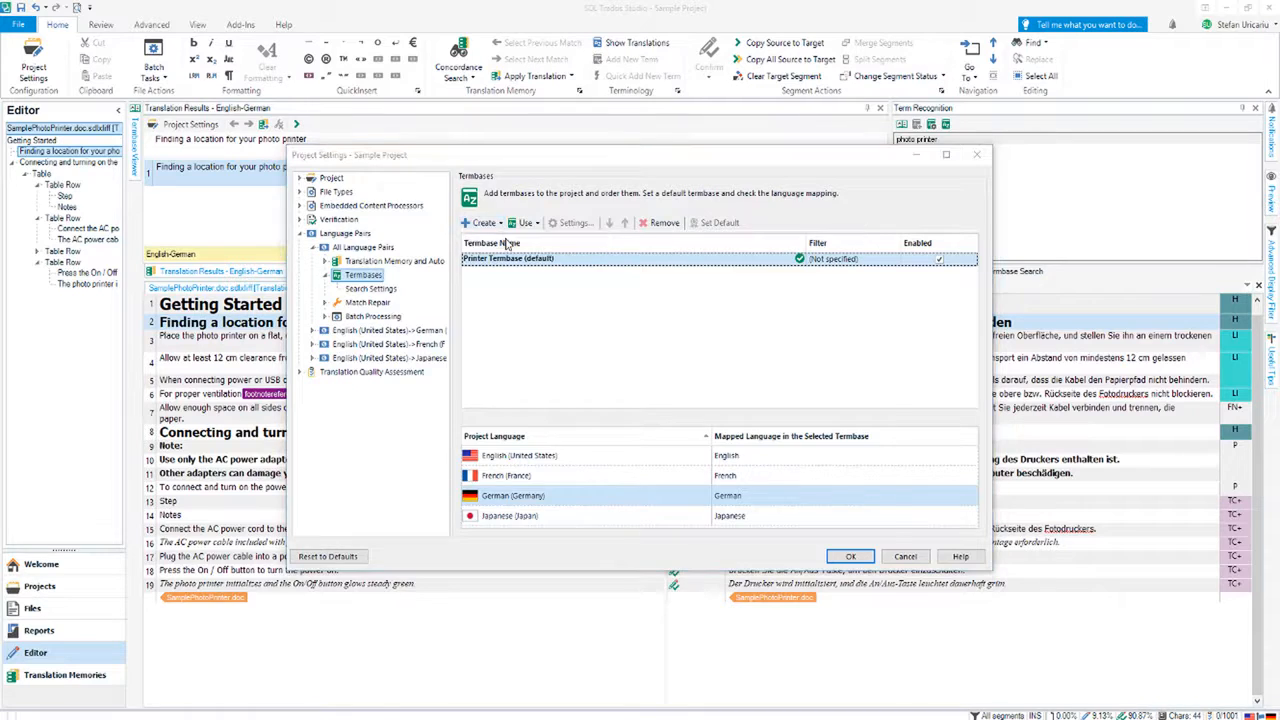
left_click(740, 516)
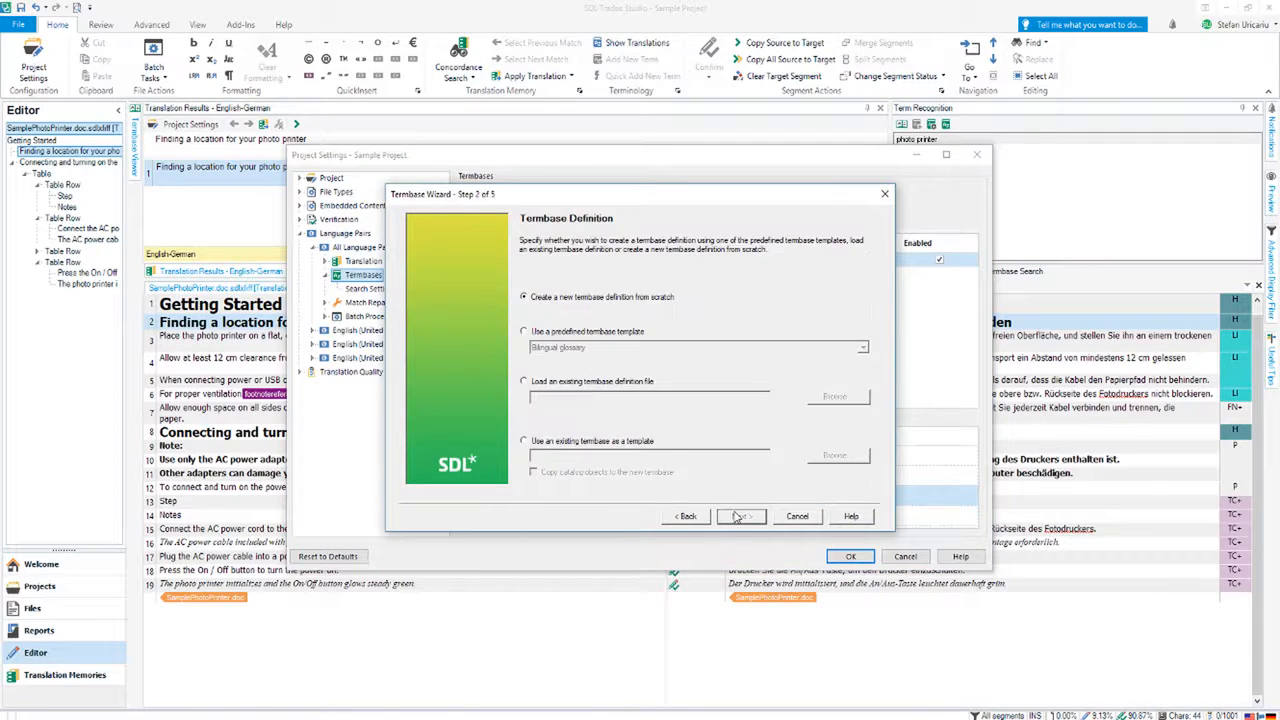
left_click(795, 518)
left_click(666, 417)
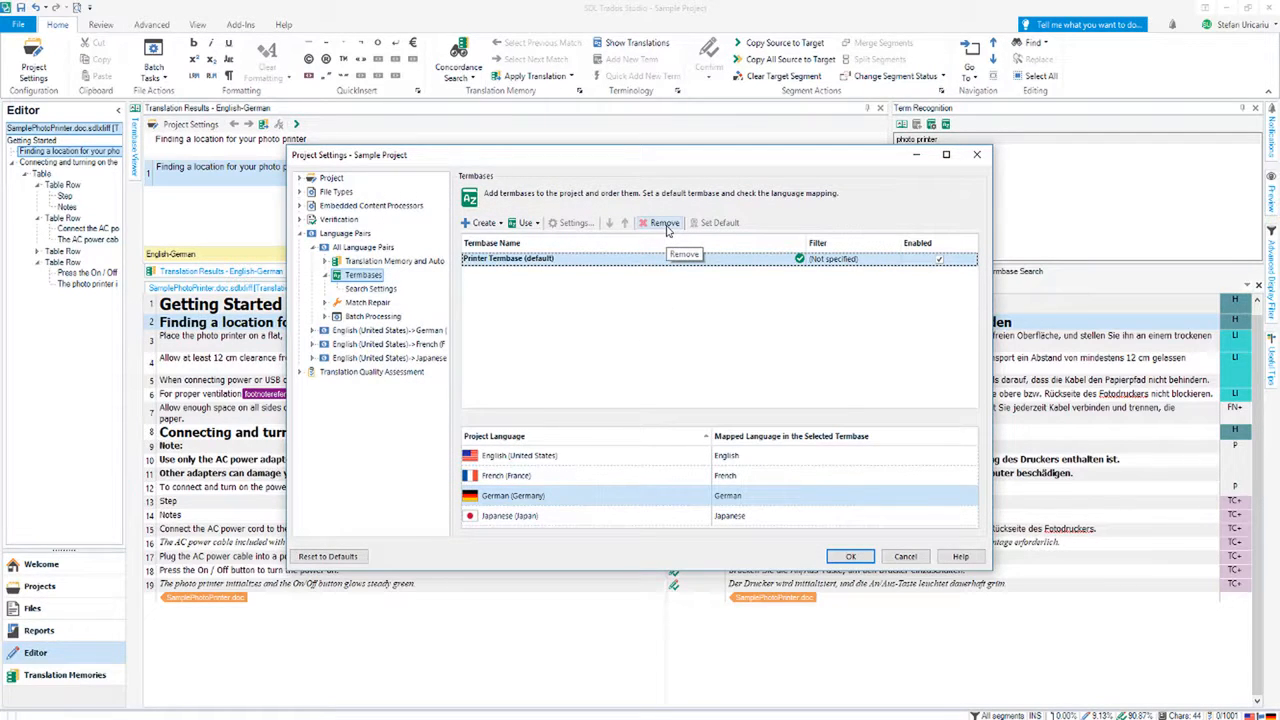
Review the termbase search settings for all language pairs and close the project settings.
left_click(378, 289)
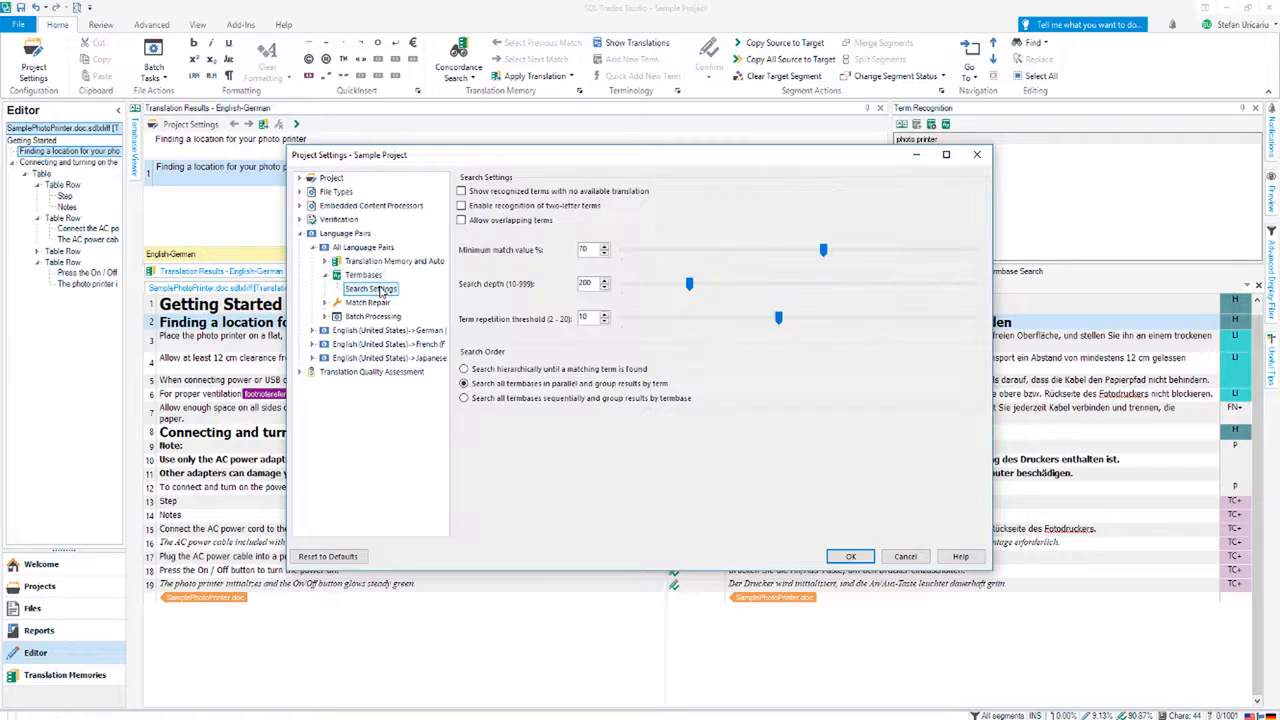
left_click_drag(779, 320, 793, 325)
left_click(850, 556)
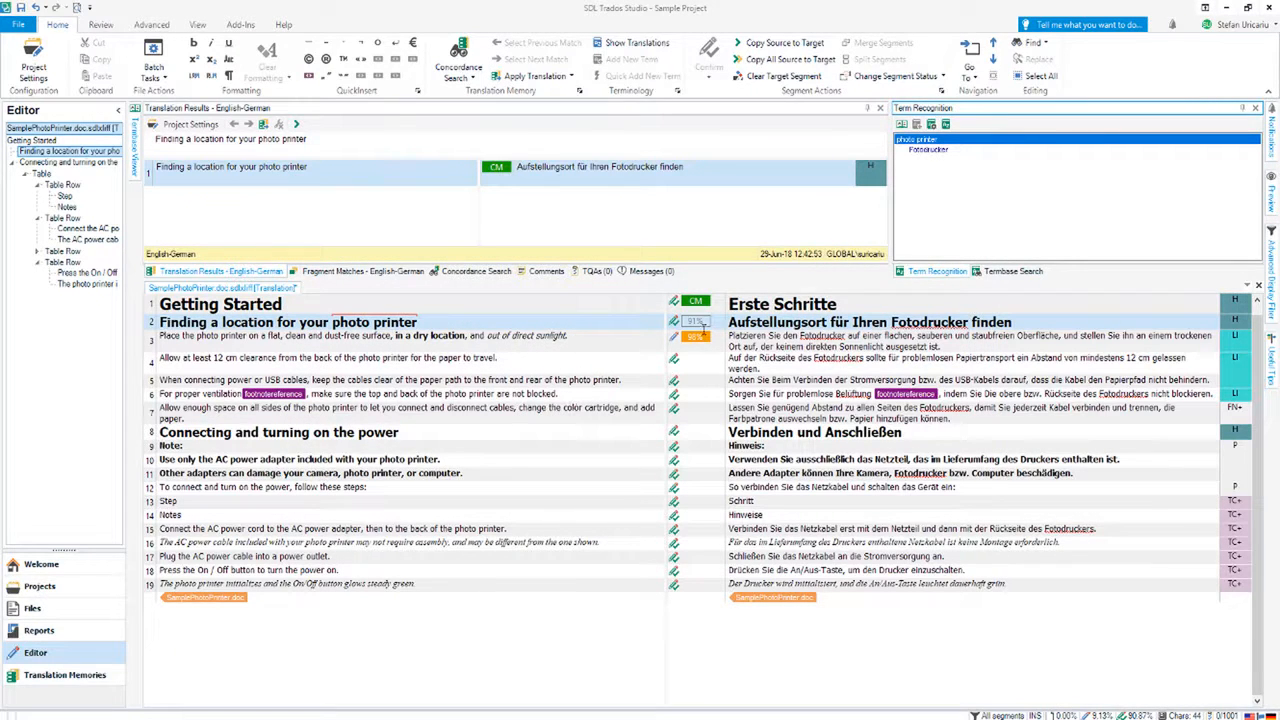
Highlight the recognized term "photo printer" in segment 2's source and "Fotodrucker" in its translation.
left_click(731, 334)
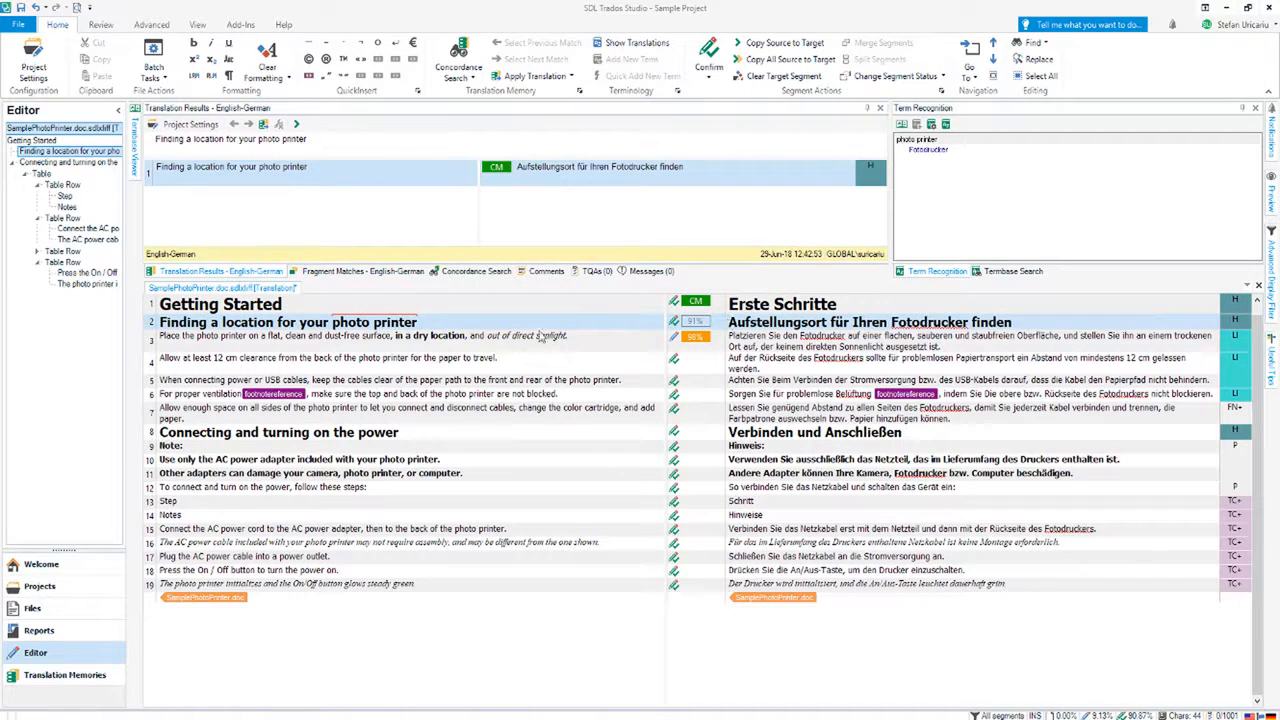
left_click_drag(333, 324, 418, 331)
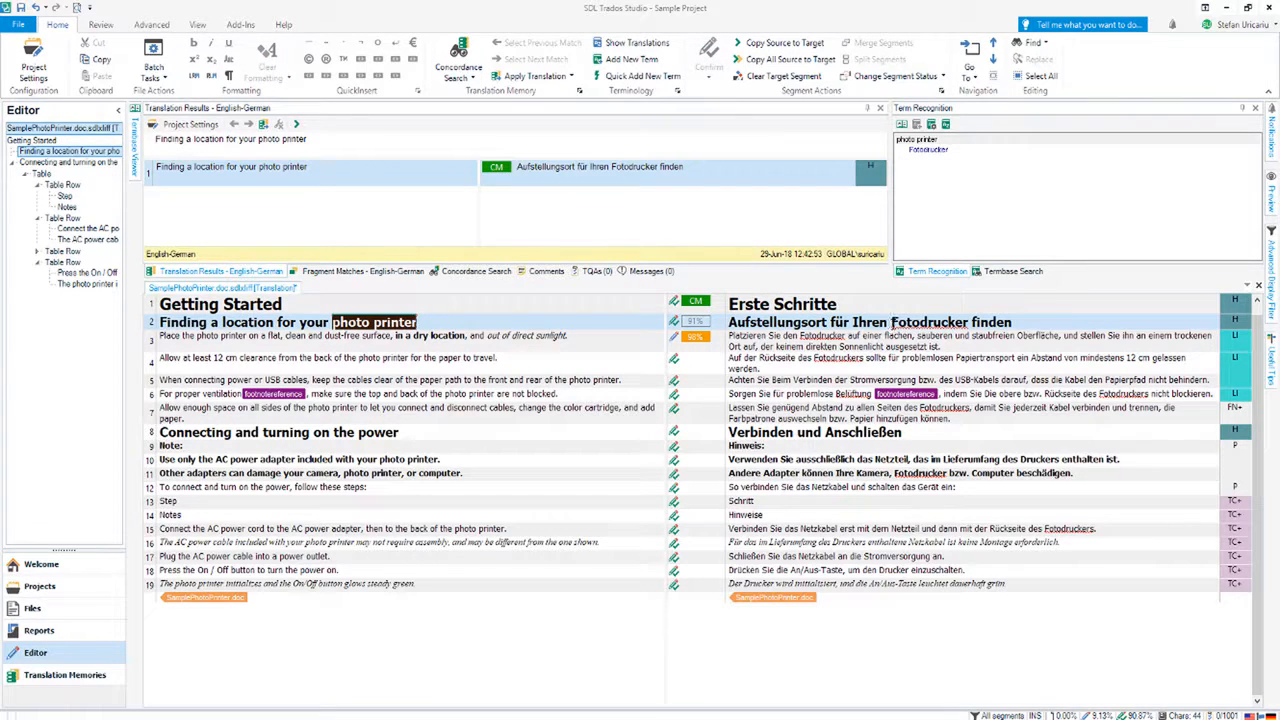
left_click_drag(892, 322, 968, 324)
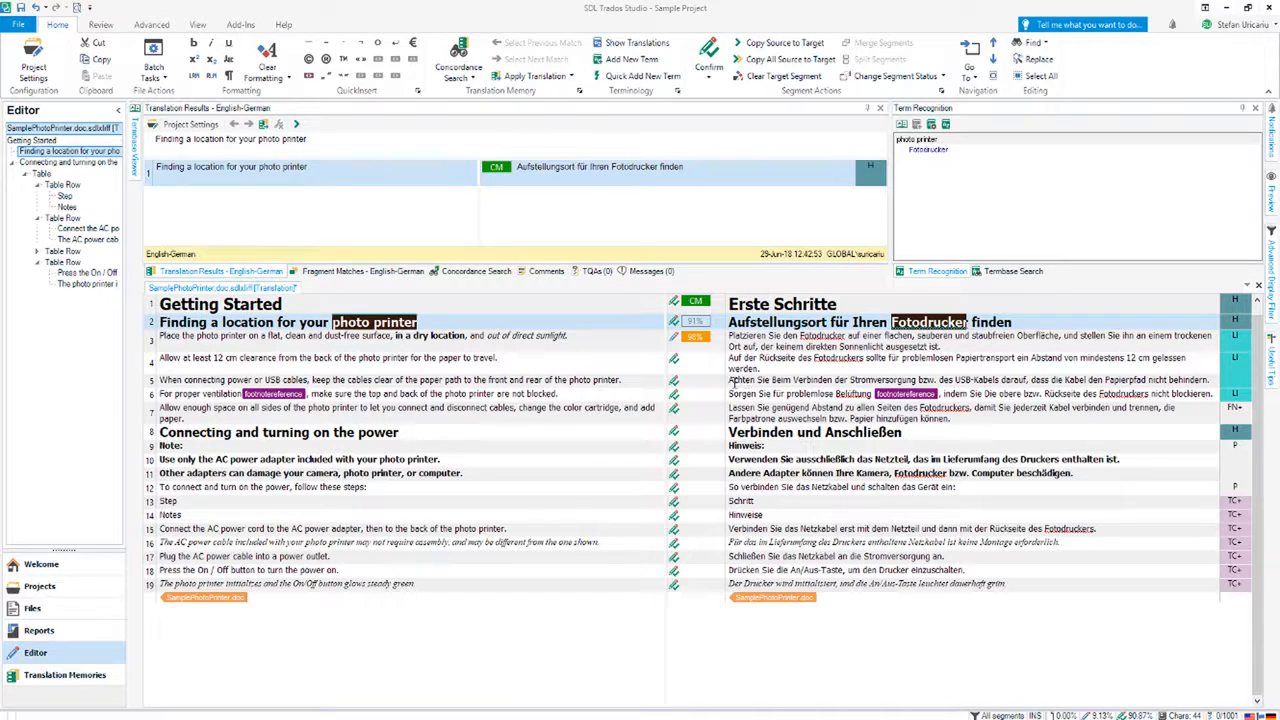
Insert the termbase translation "USB-Kabel" at the start of segment 5's German target text.
left_click(729, 381)
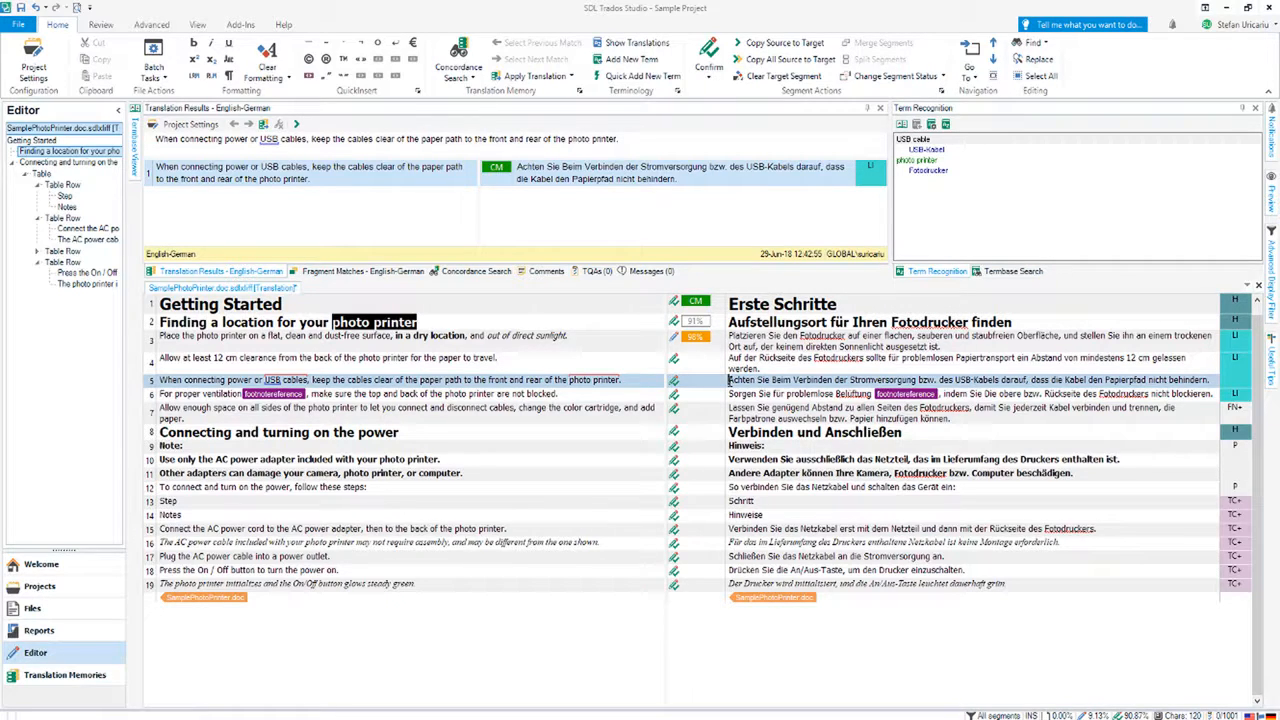
left_click(655, 45)
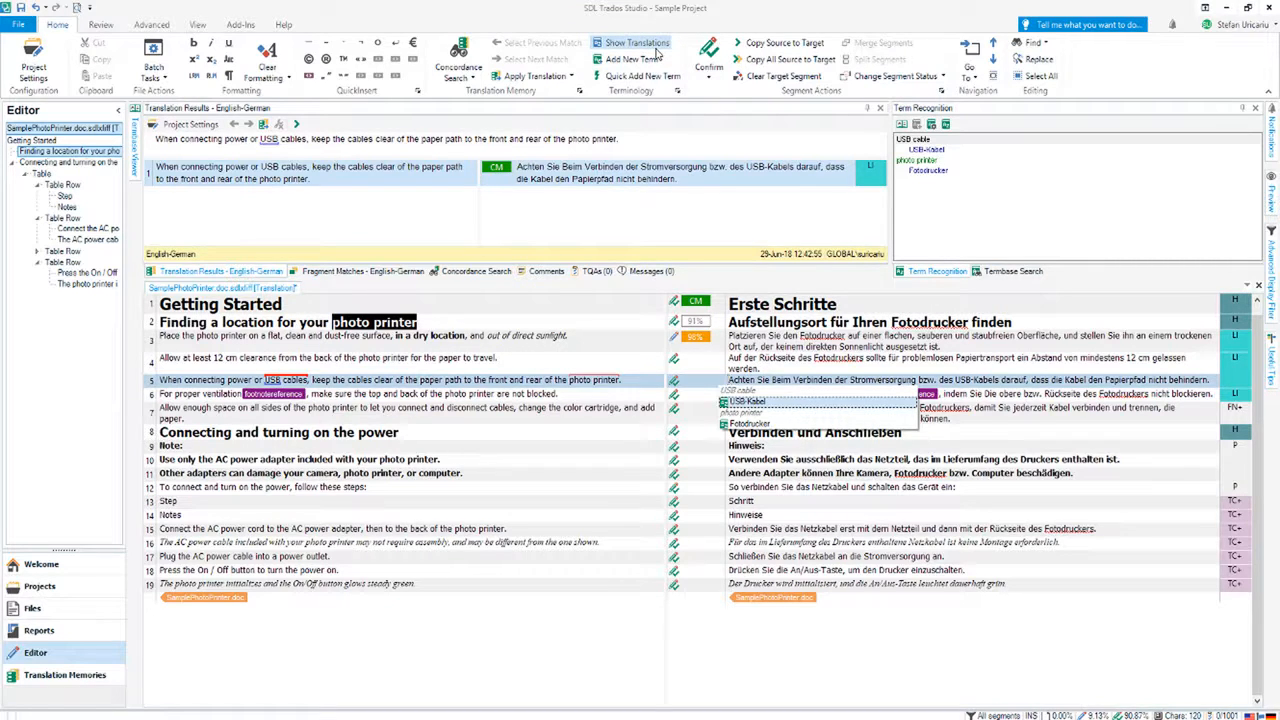
key("Down")
key("Up")
key("Return")
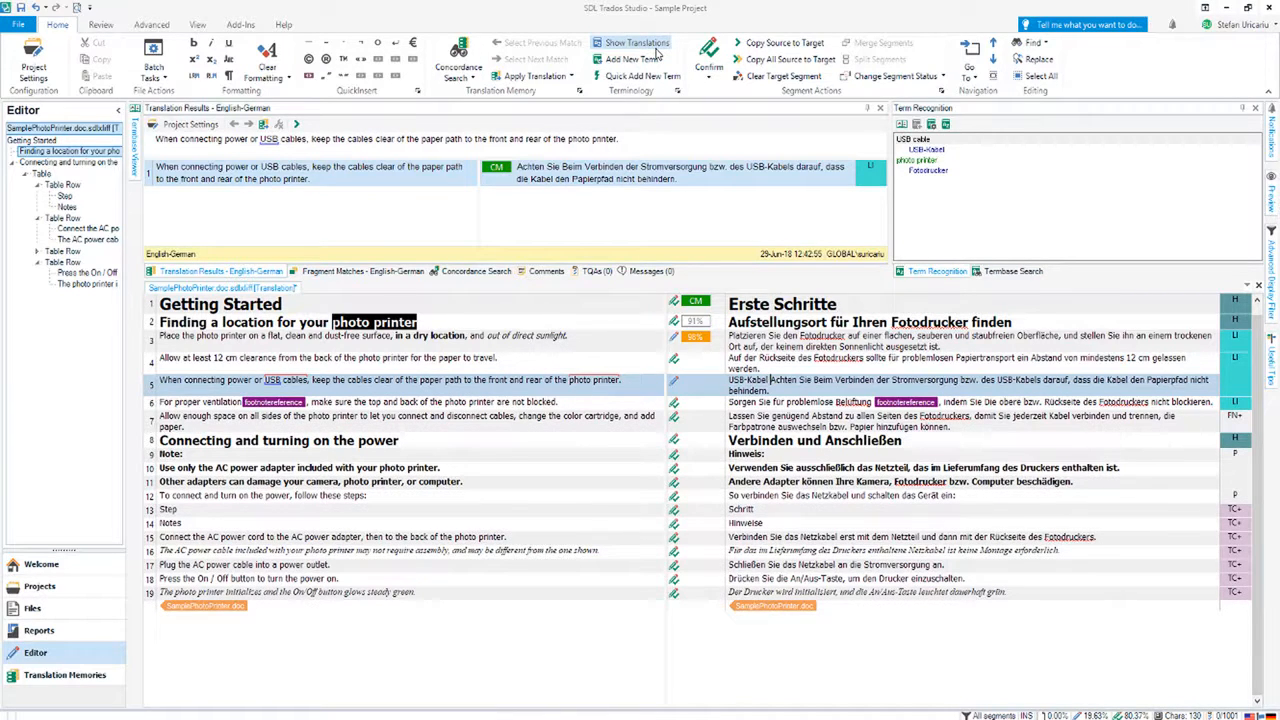
Add the suggested termbase term "Fotodrucker" after "USB-Kabel" in segment 5's target, using "Foto" to call up suggestions.
type("Foto")
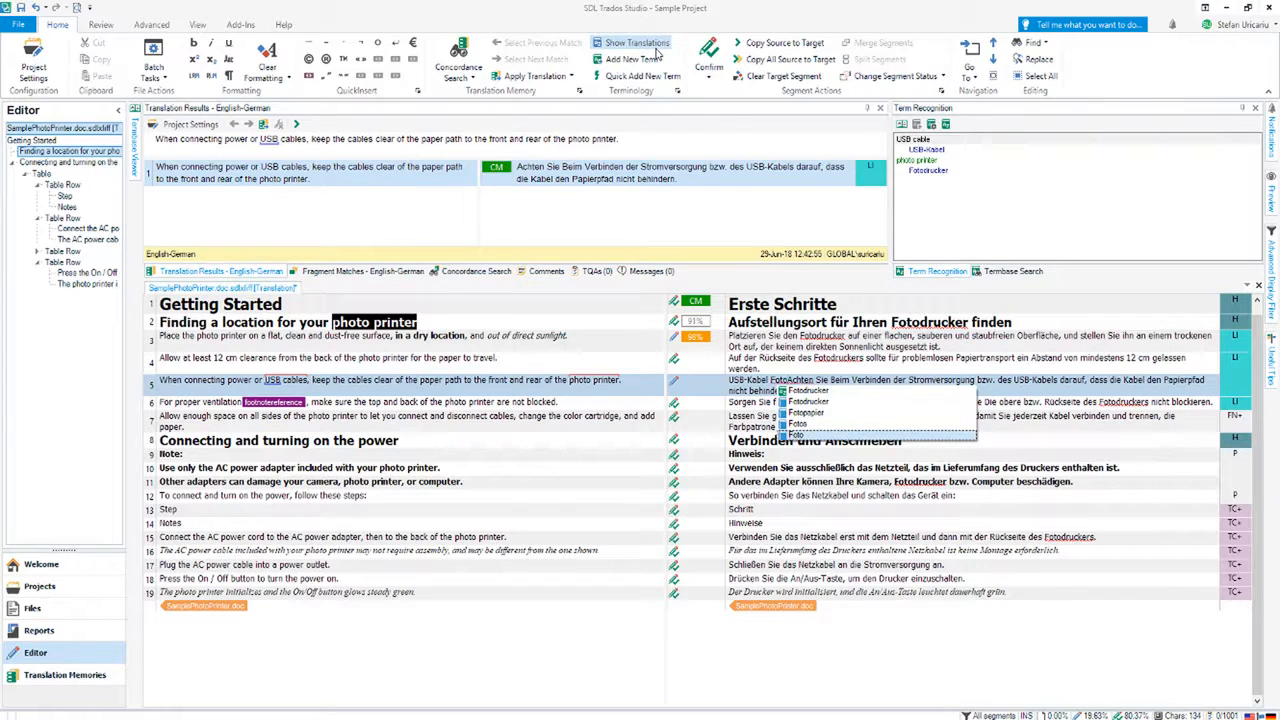
key("Down")
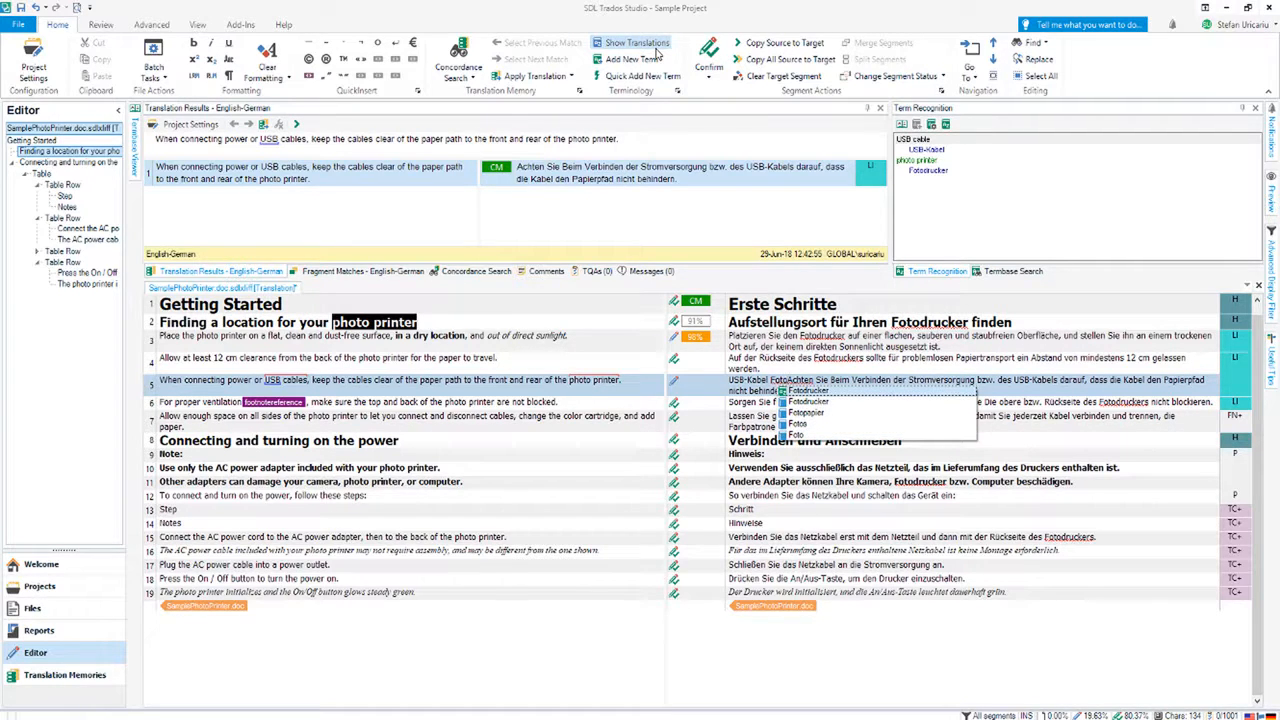
key("Return")
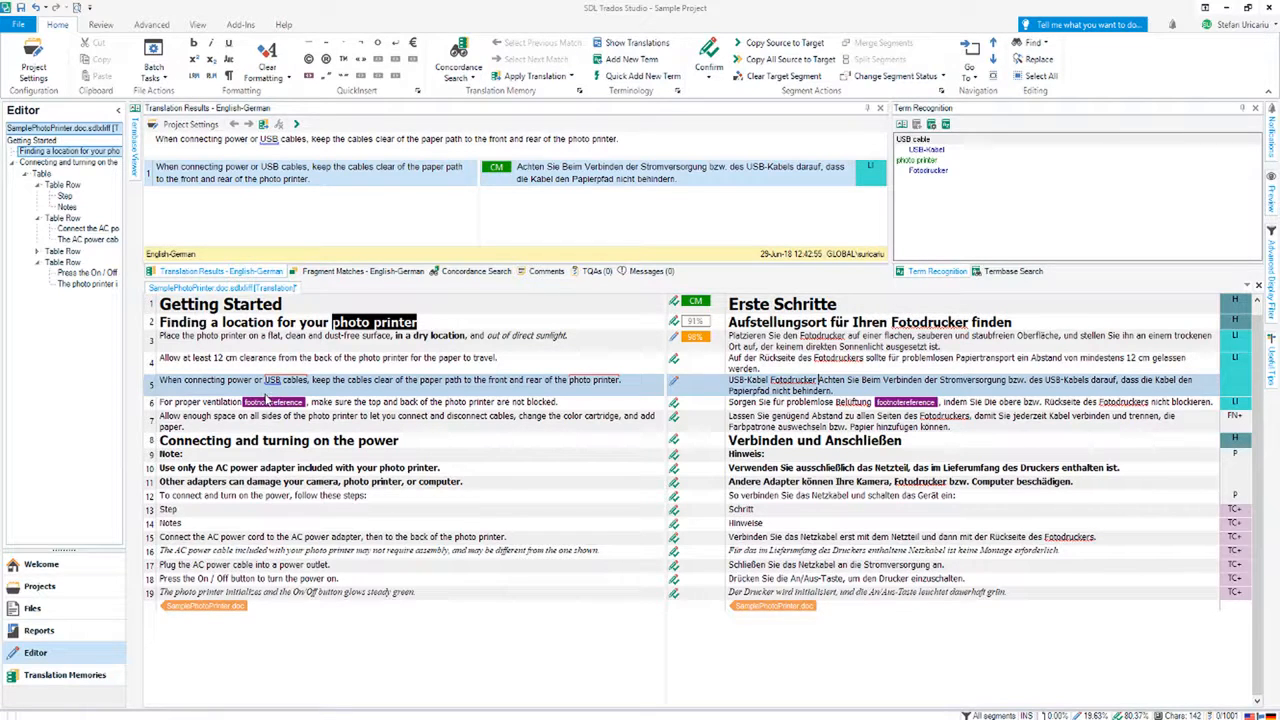
Create a new term entry pairing "location" with "Aufstellungsort" from segment 2, and dock the Termbase Viewer.
left_click(728, 322)
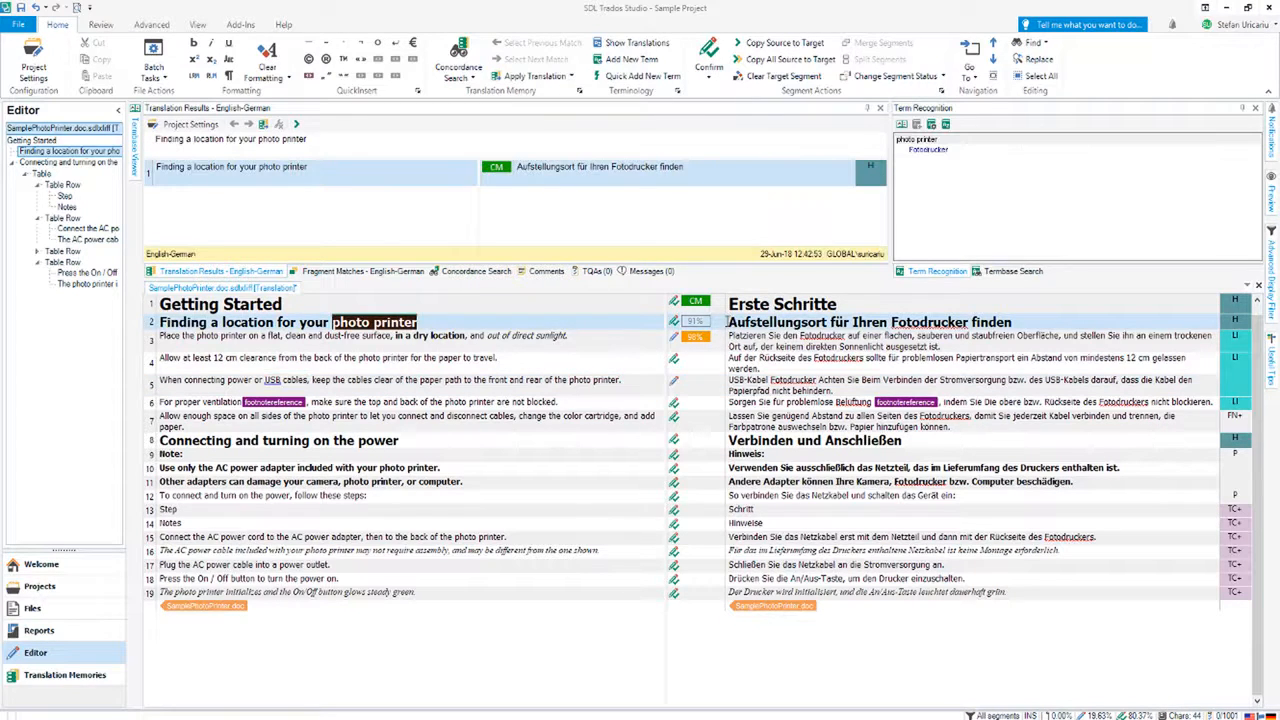
left_click(258, 328)
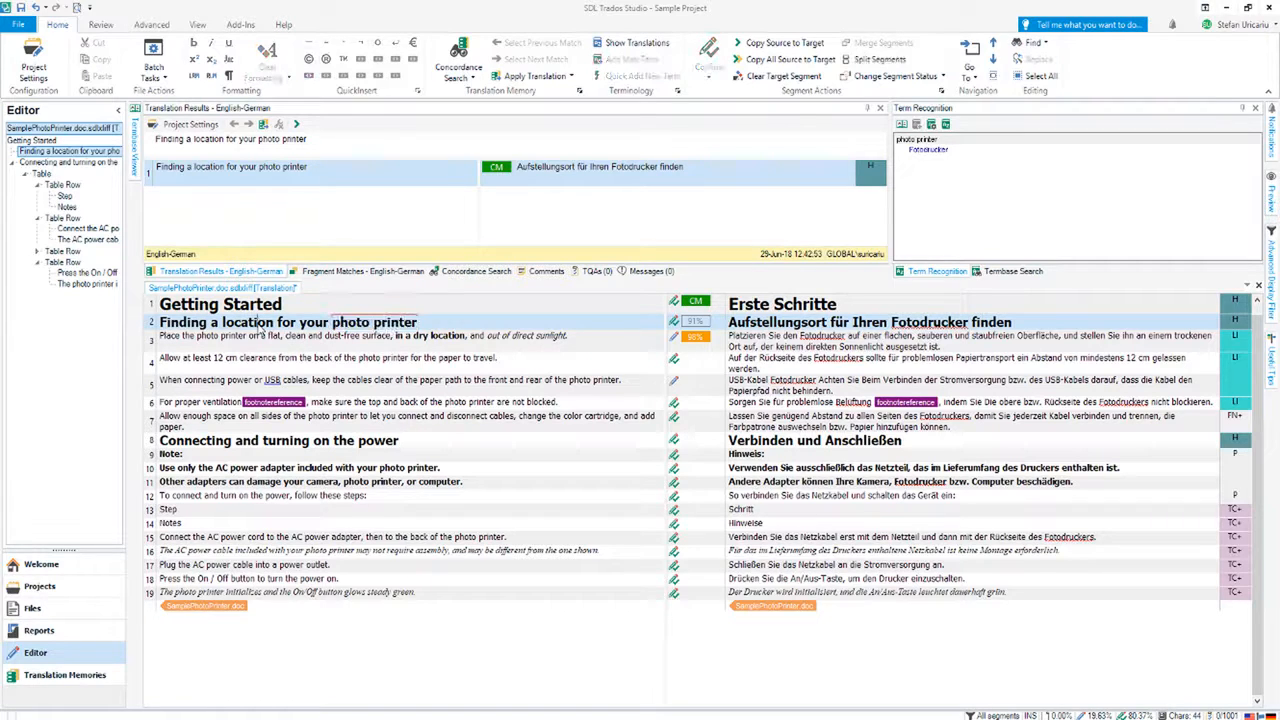
double_click(259, 325)
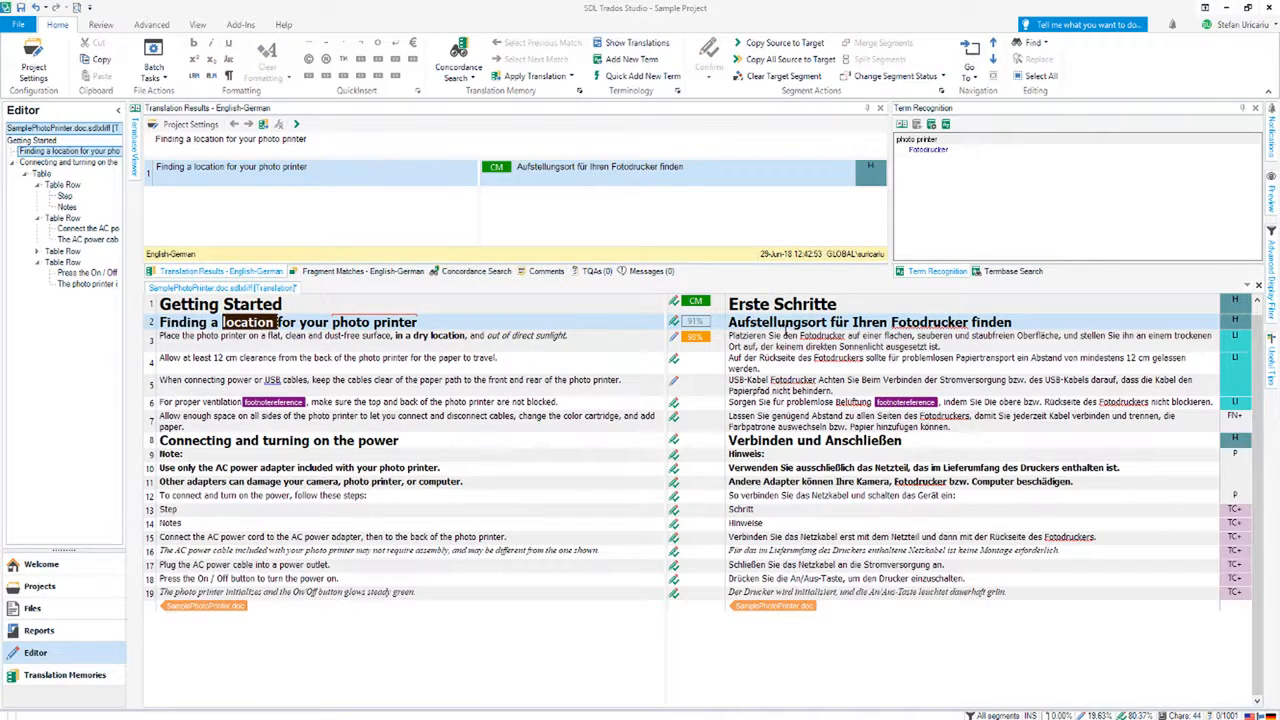
double_click(791, 323)
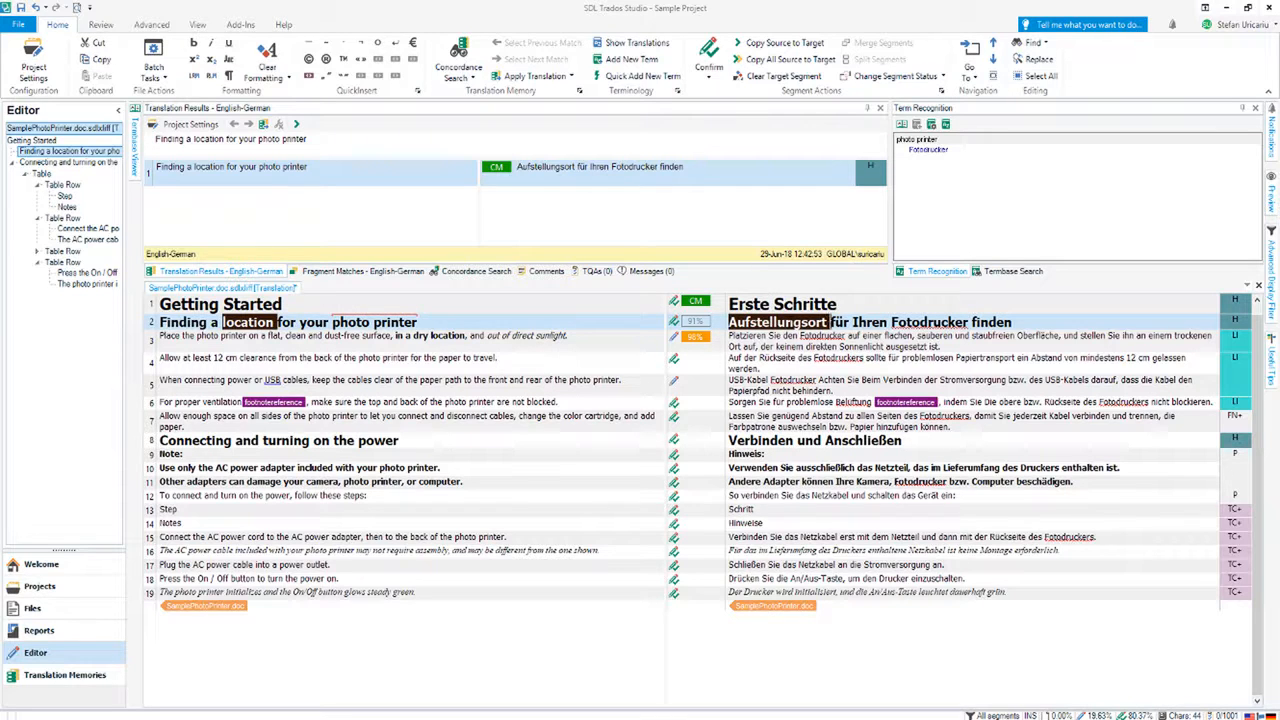
left_click(648, 60)
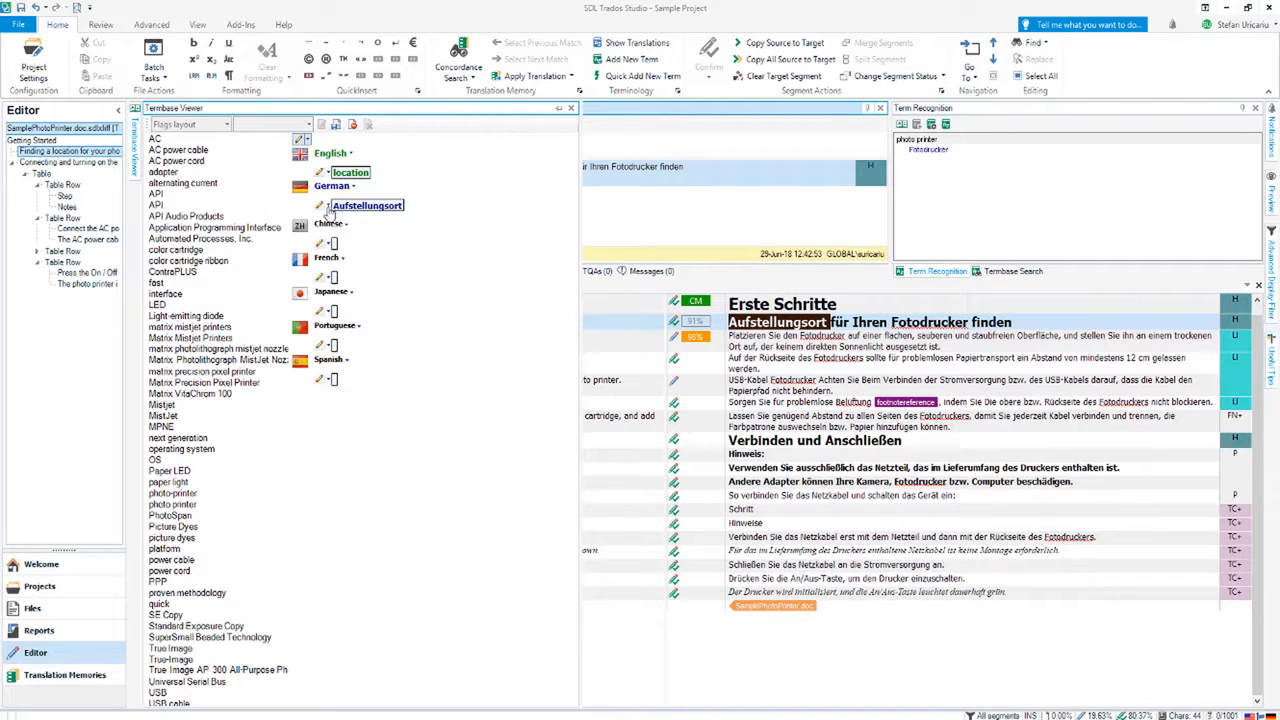
left_click(559, 108)
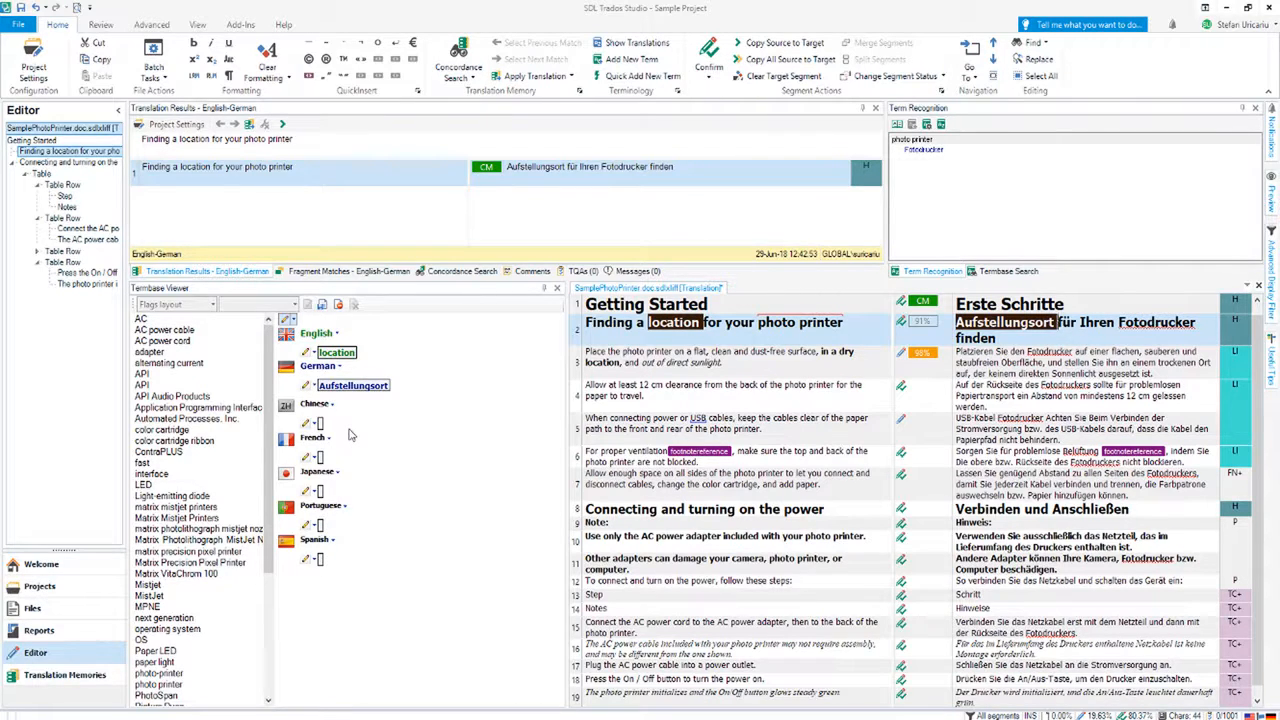
Add "Standort" as a second German term in the new "location" entry.
left_click(320, 367)
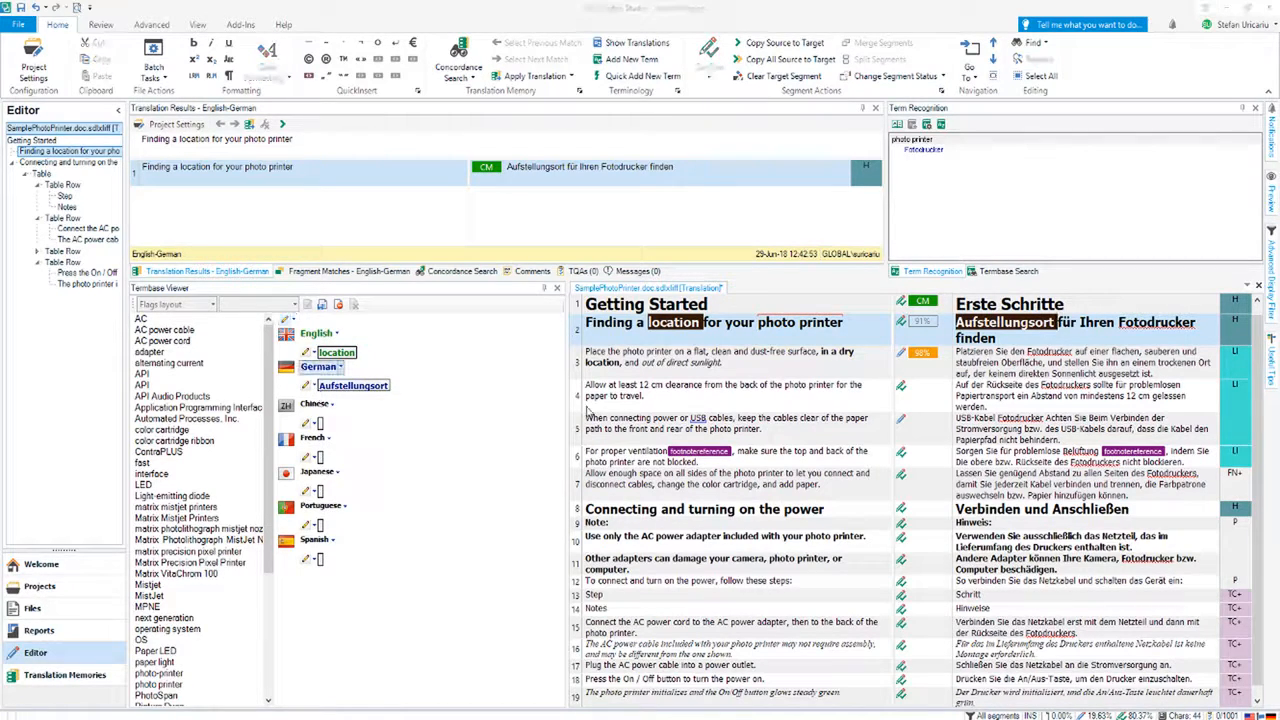
left_click(341, 368)
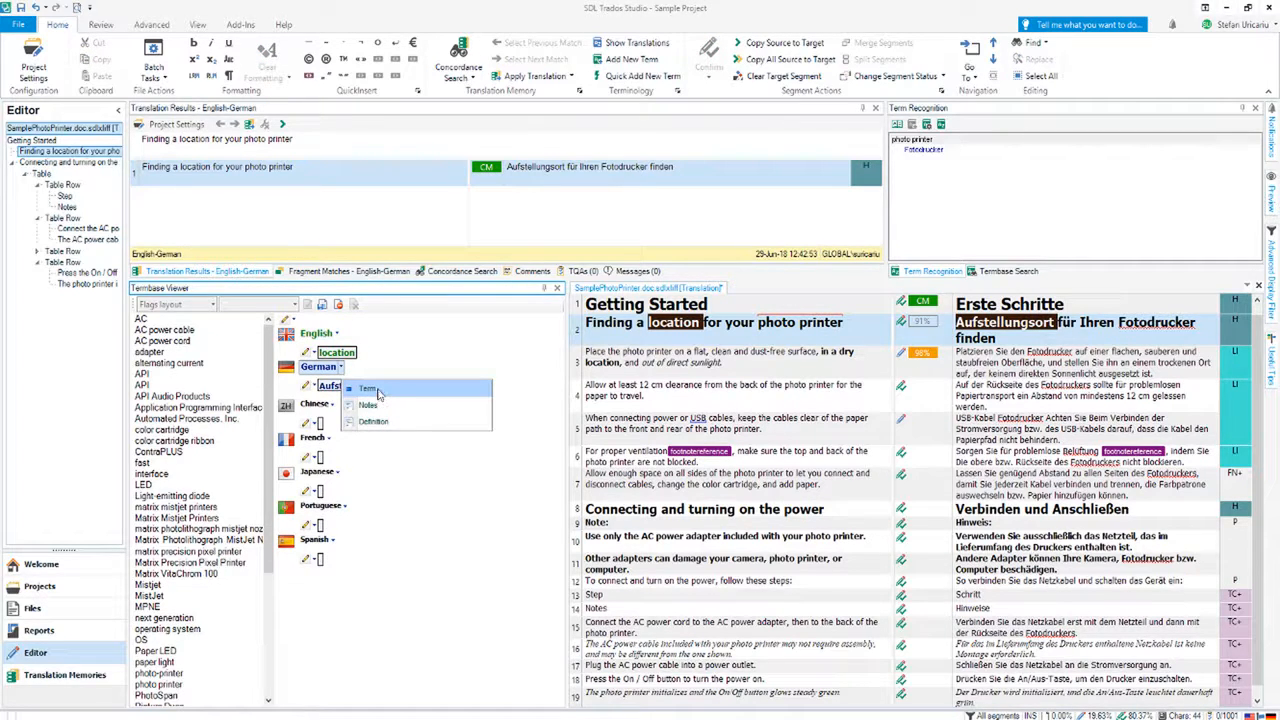
left_click(378, 393)
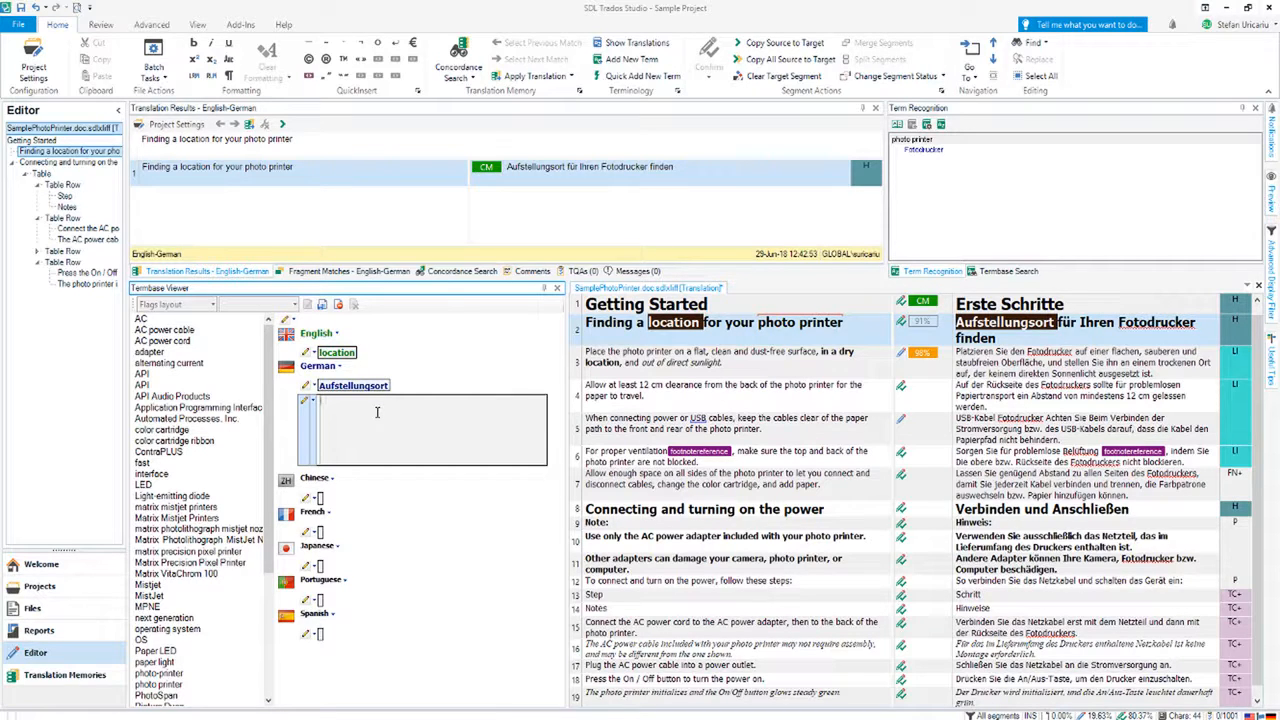
type("Standort")
key("Return")
Add a Status field to the German term "Aufstellungsort" and set it to Preferred.
left_click(314, 398)
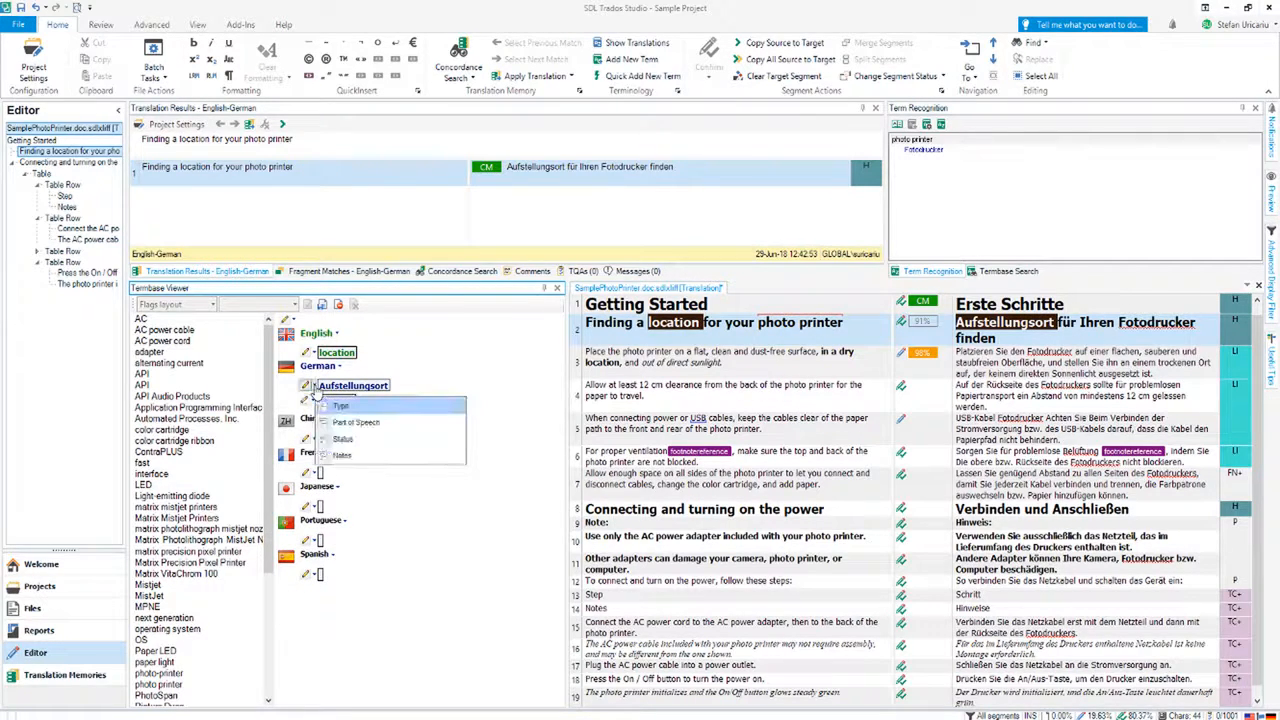
left_click(372, 440)
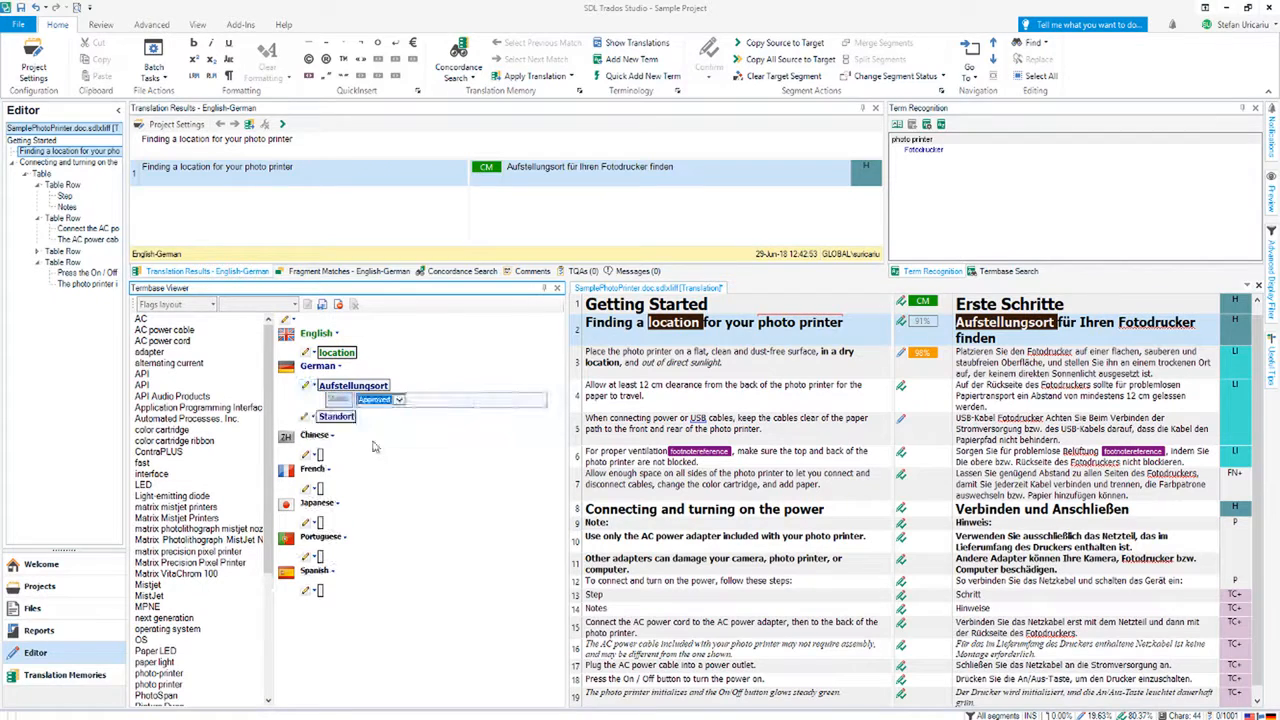
left_click(398, 400)
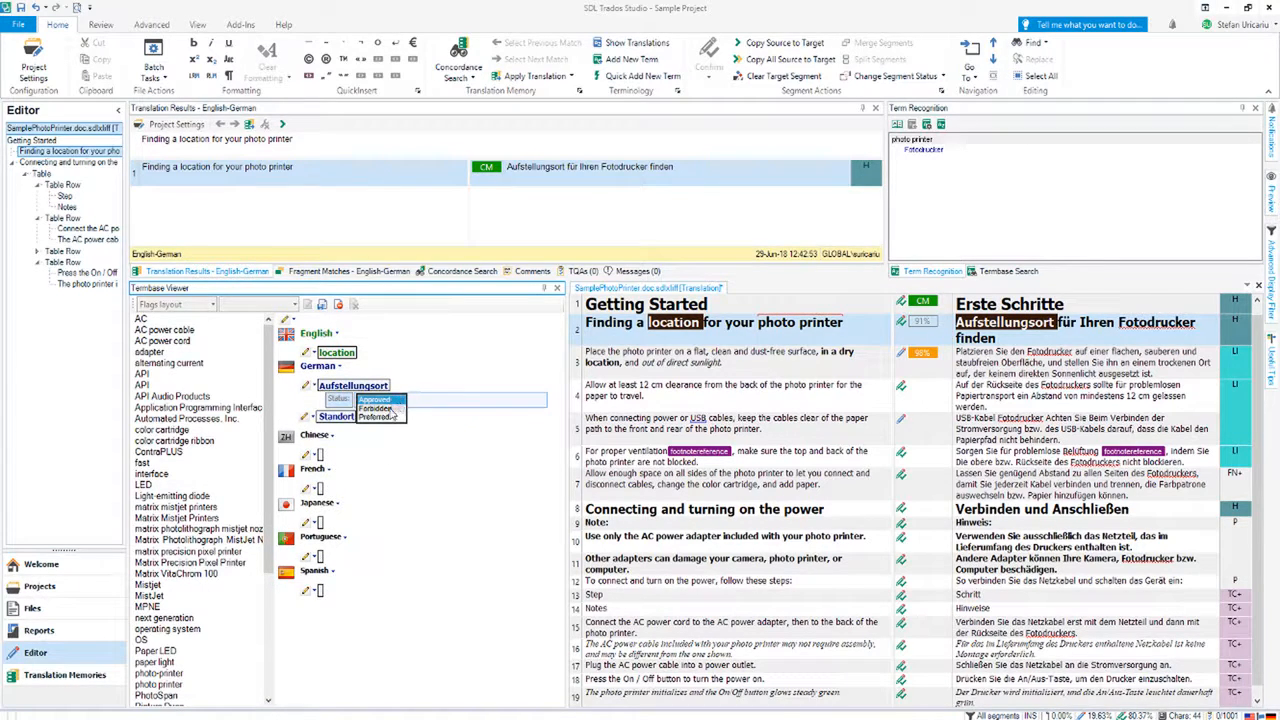
left_click(385, 417)
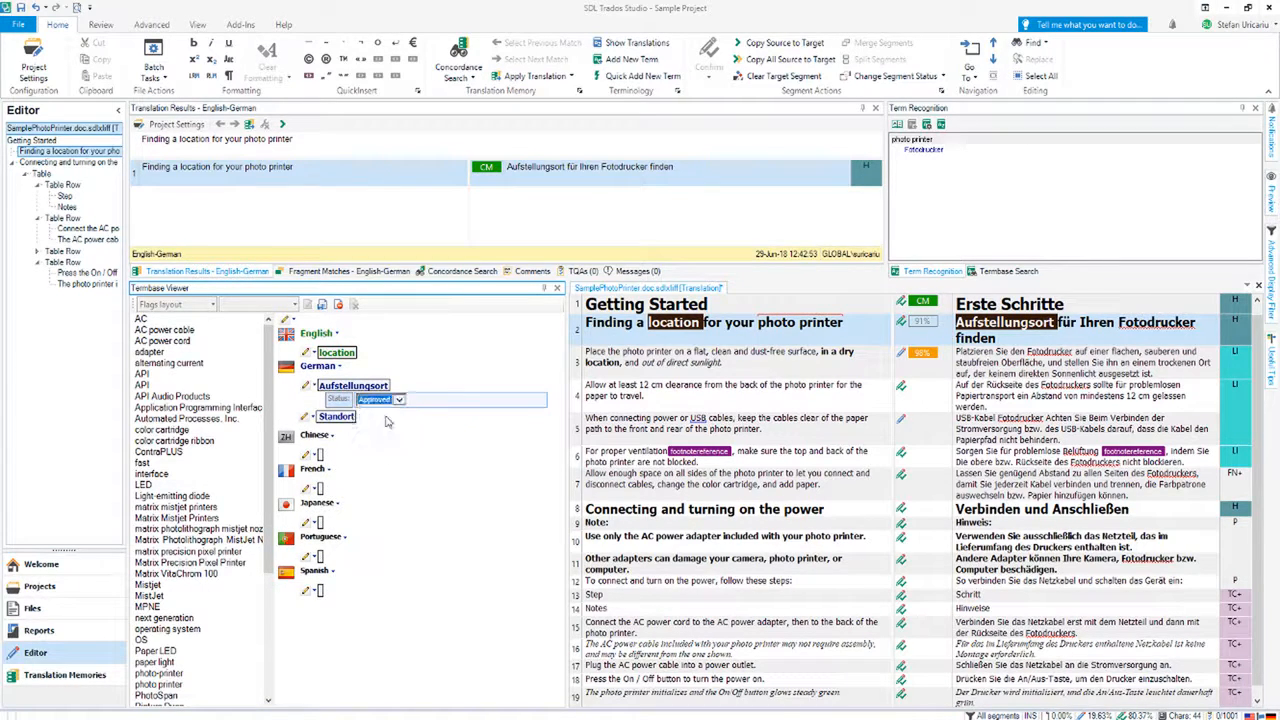
Give the German term "Standort" the status Approved and save the "location" entry to the termbase.
left_click(313, 413)
left_click(362, 470)
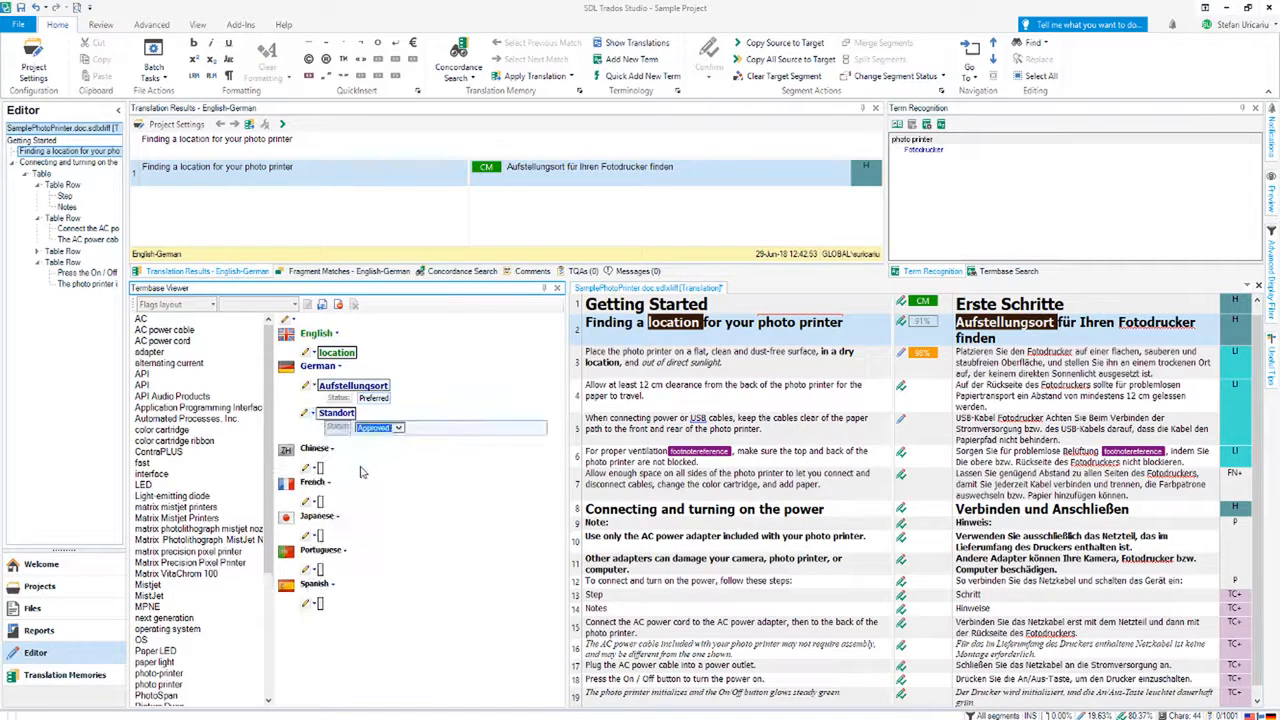
left_click(440, 440)
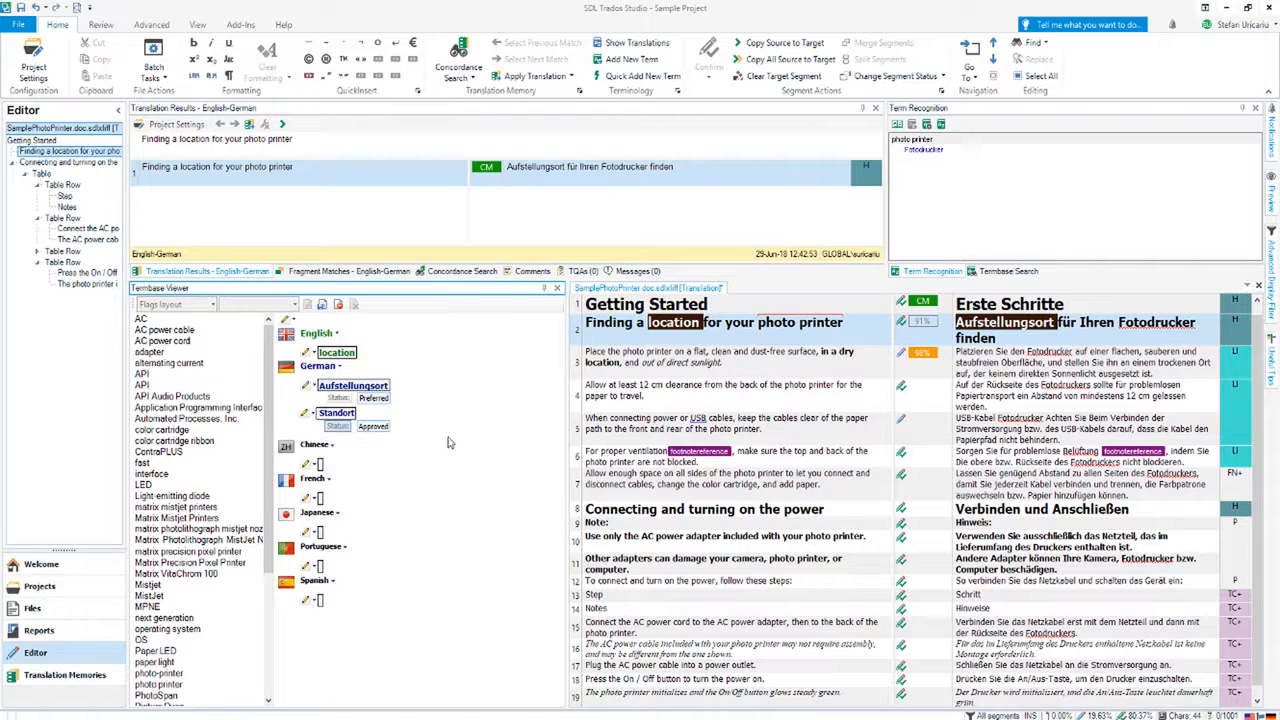
left_click(321, 304)
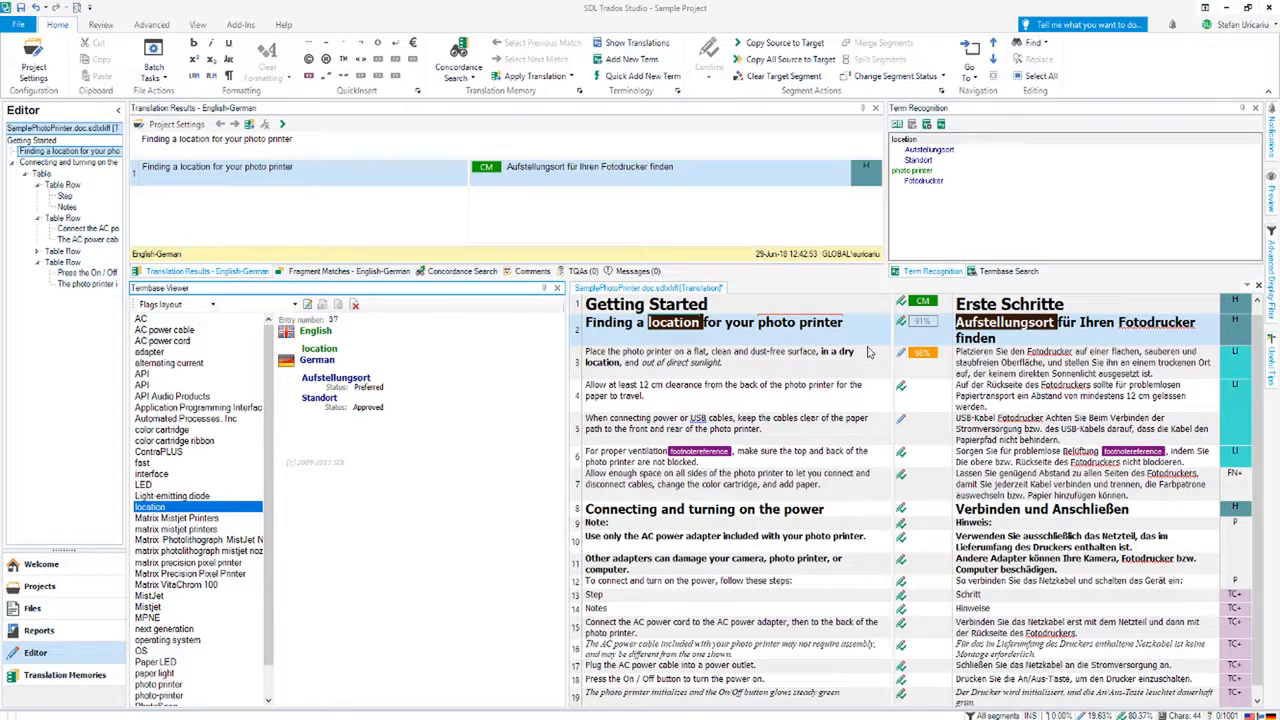
Configure the term hitlist to display the target terms' Status field from Printer Termbase, and check it for "Aufstellungsort" and "Standort".
left_click(968, 234)
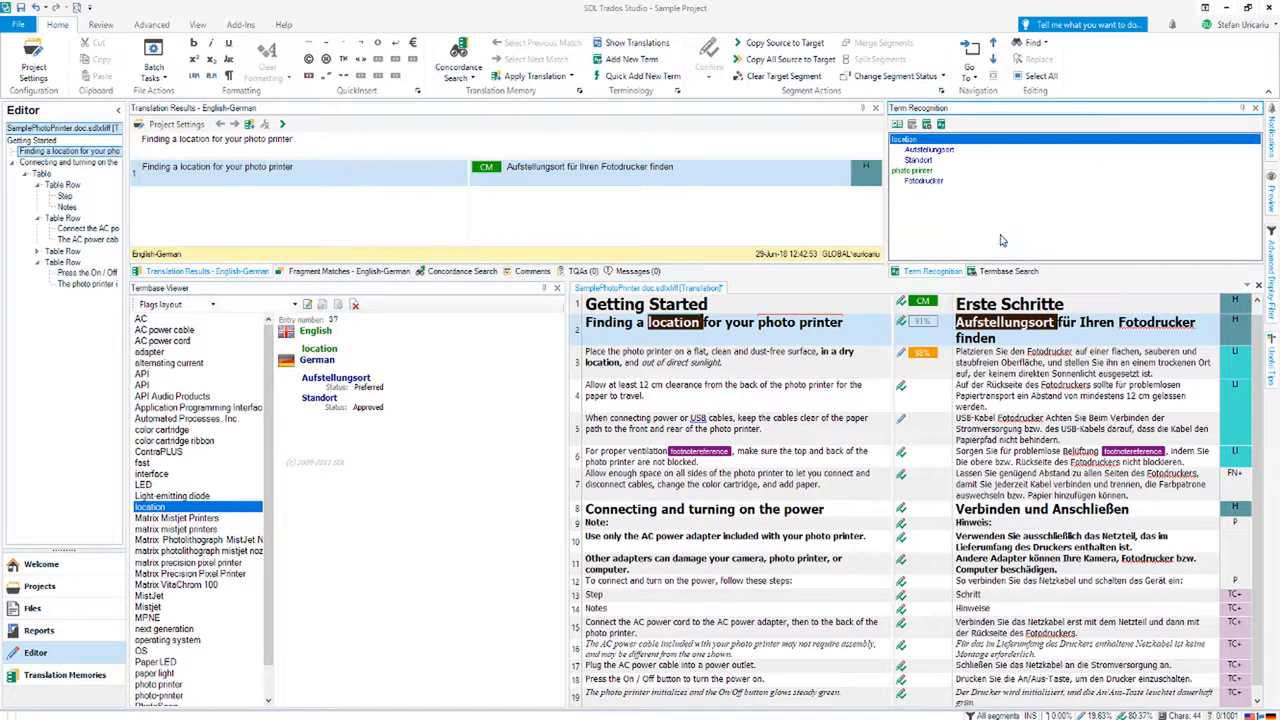
left_click(1003, 240)
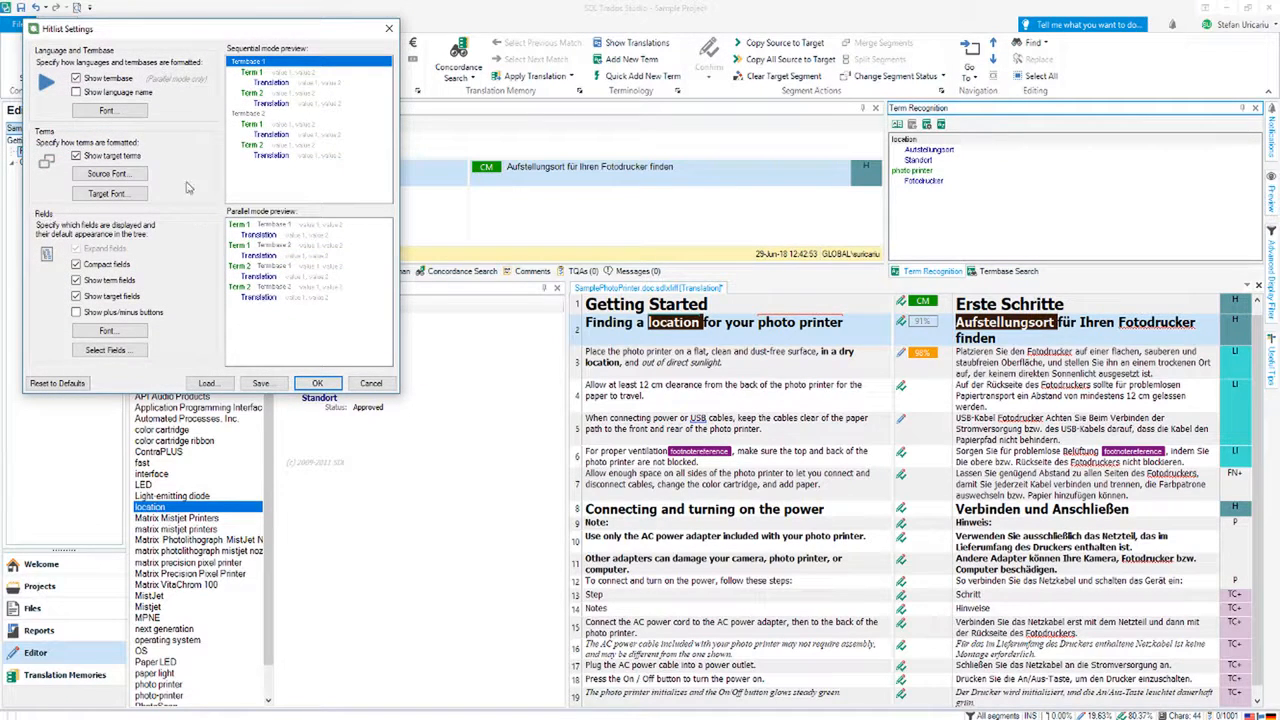
left_click_drag(182, 38, 573, 253)
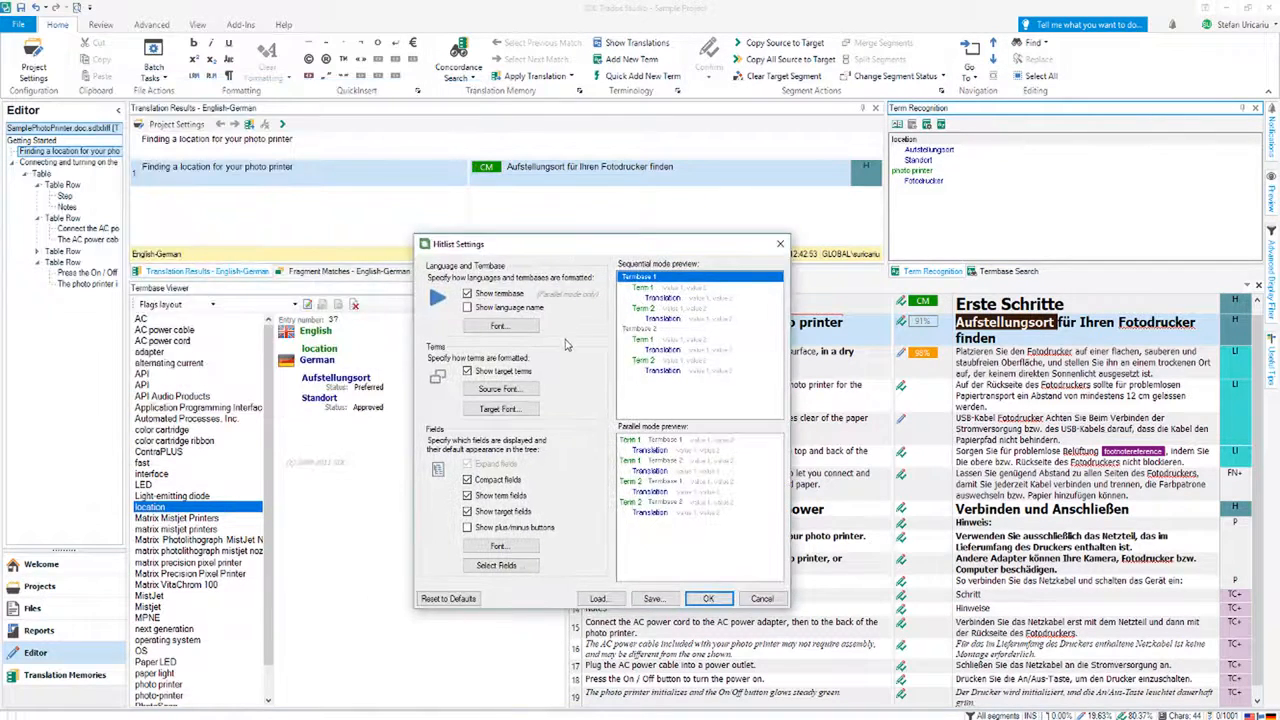
left_click(496, 565)
left_click_drag(200, 46, 333, 195)
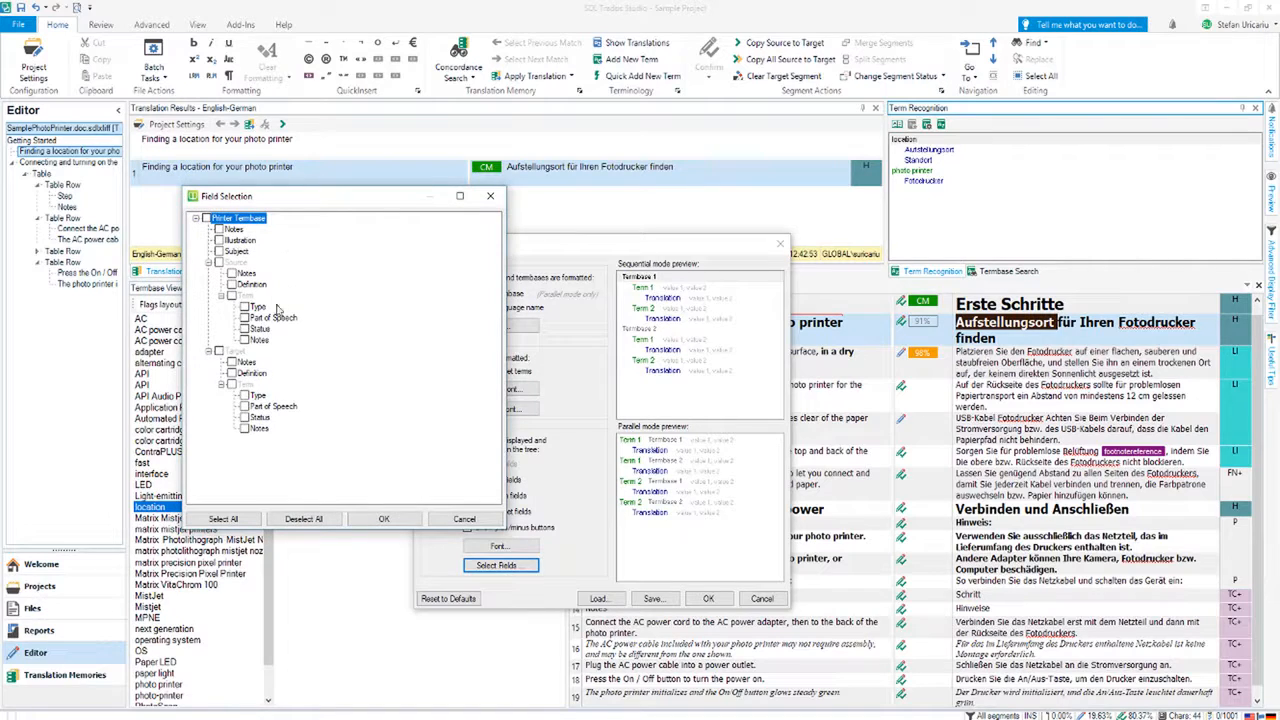
left_click(244, 418)
left_click(381, 520)
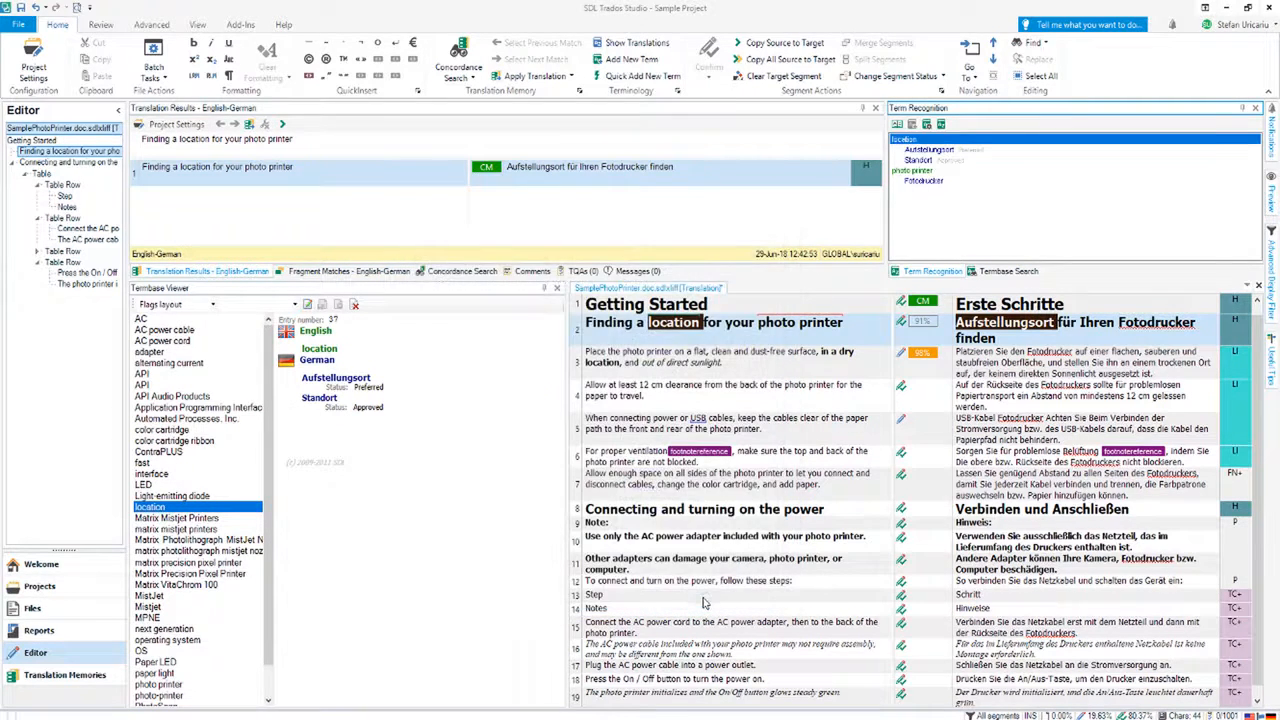
left_click(707, 598)
left_click(975, 150)
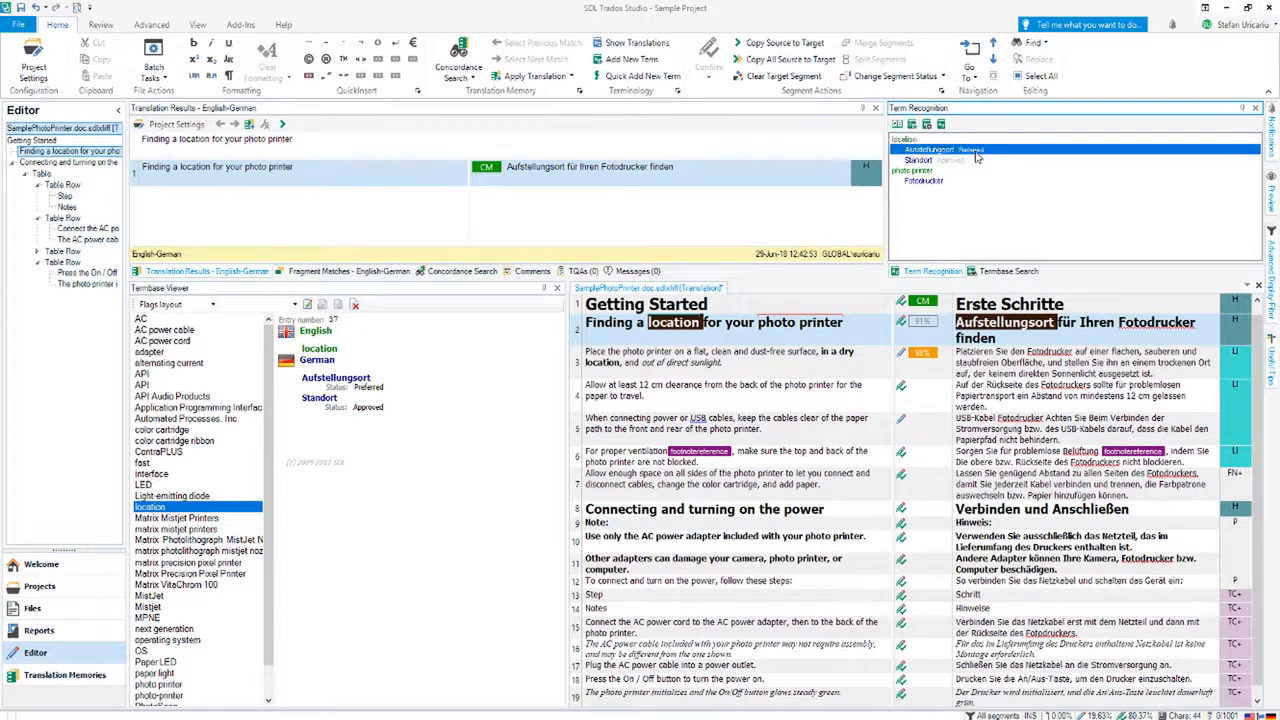
left_click(977, 161)
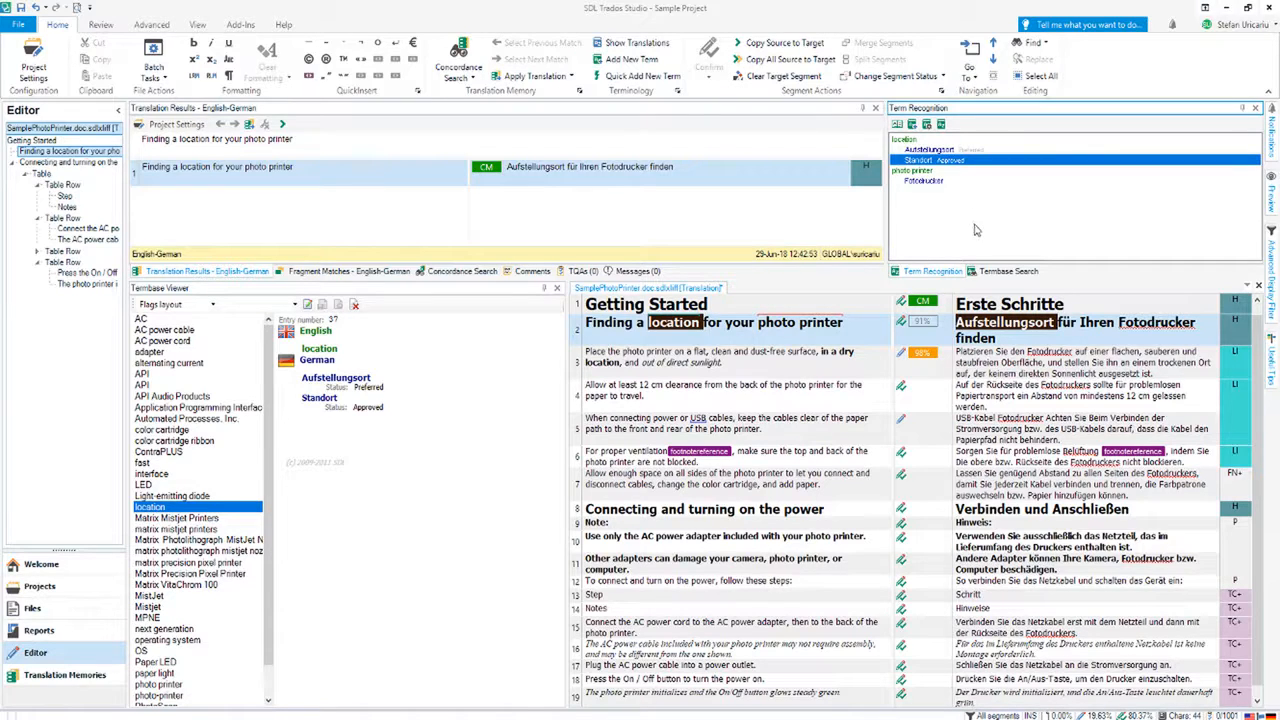
Search the termbase for terms matching "photo*".
left_click(997, 271)
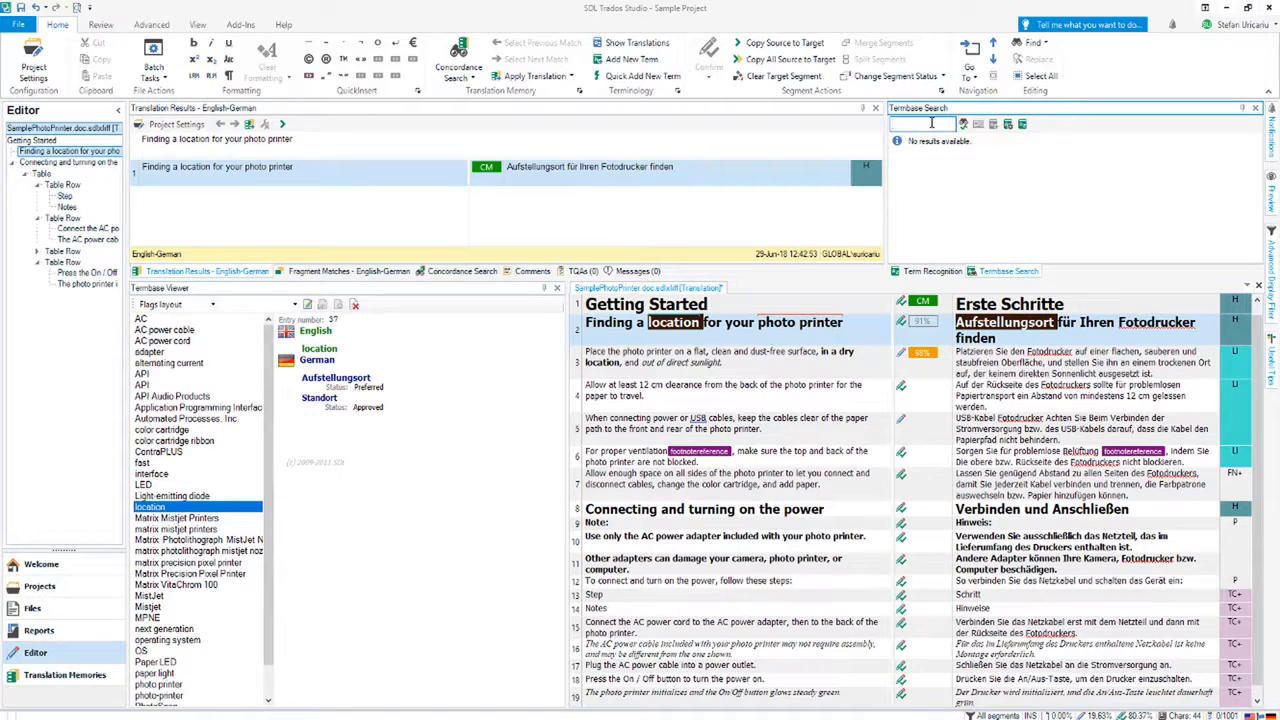
type("photo*")
key("Return")
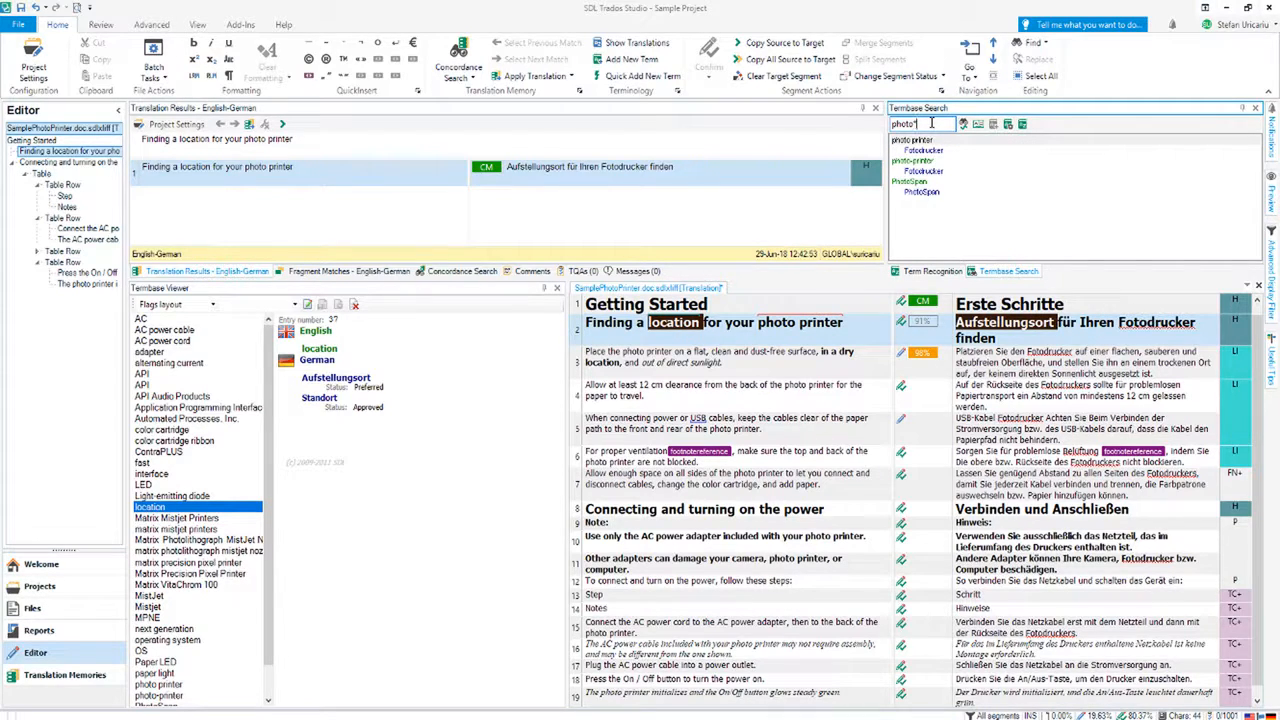
In the project's termbase search settings, enable showing recognized terms with no available translation and recognition of two-letter terms.
left_click(1022, 130)
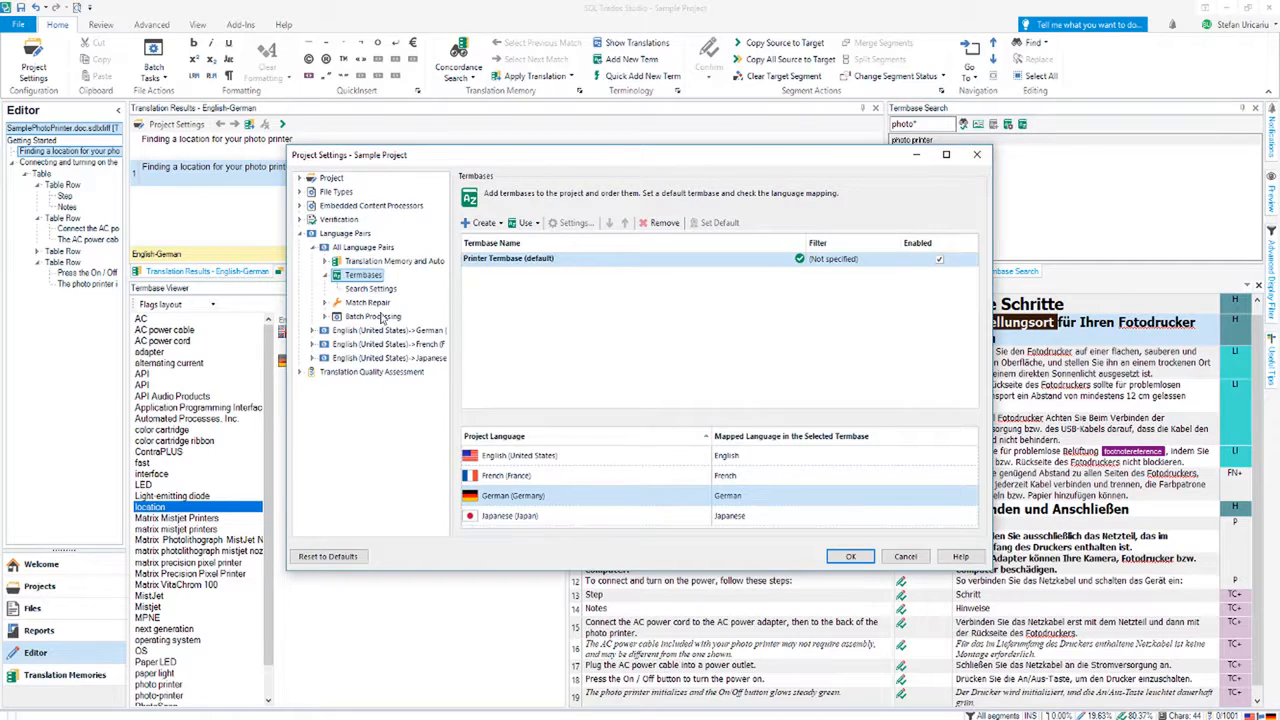
left_click(370, 289)
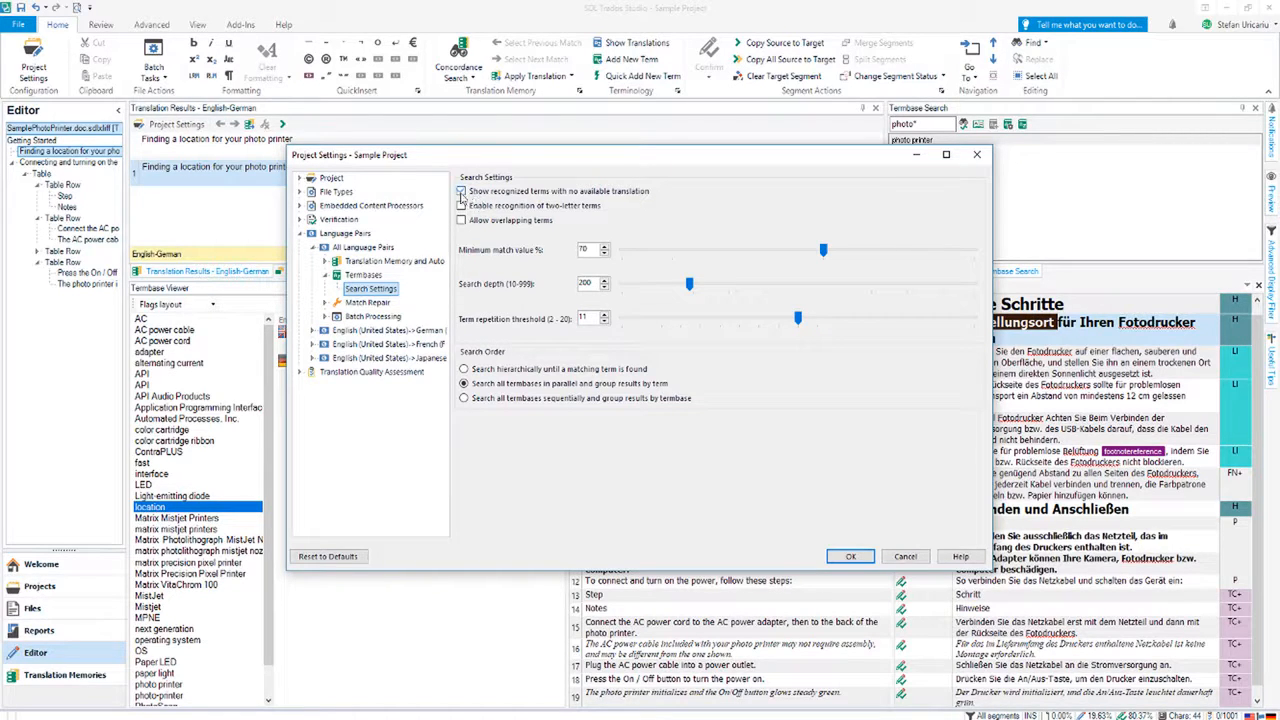
left_click(461, 193)
left_click(588, 208)
Set the termbase search depth to about 317 and the term repetition threshold to 17.
left_click_drag(691, 286, 734, 292)
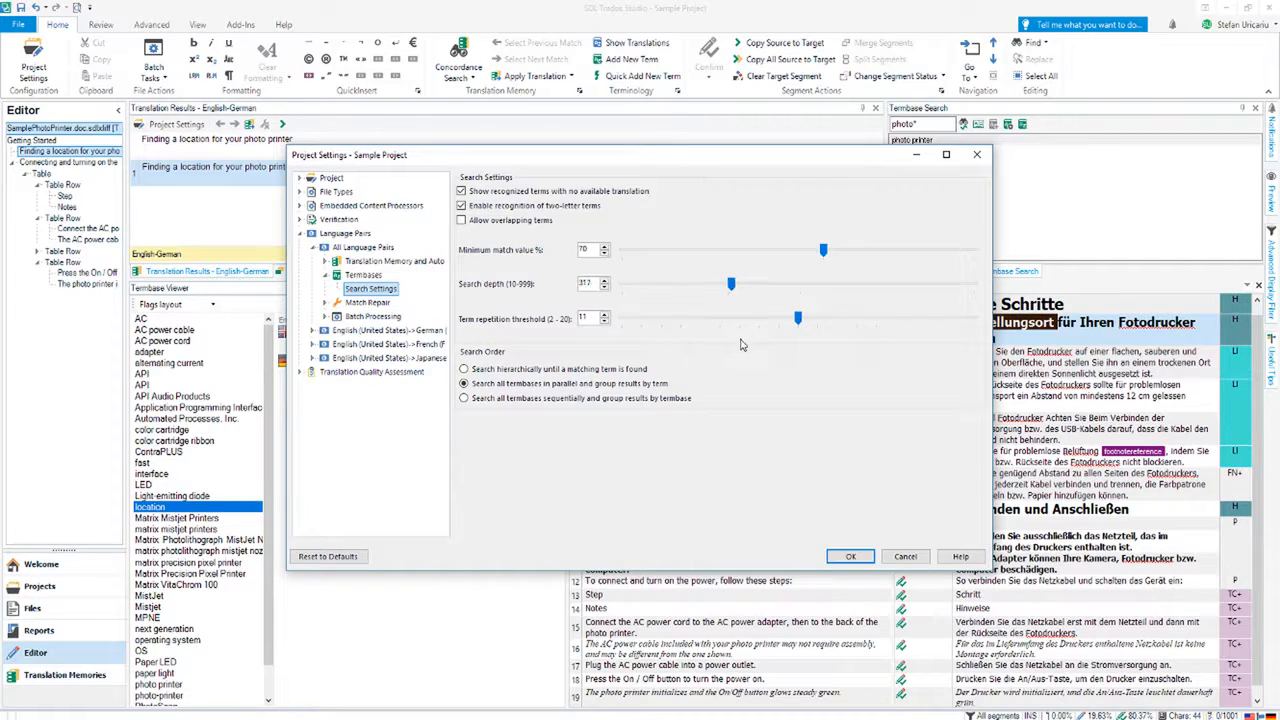
left_click(808, 322)
left_click_drag(898, 322, 916, 322)
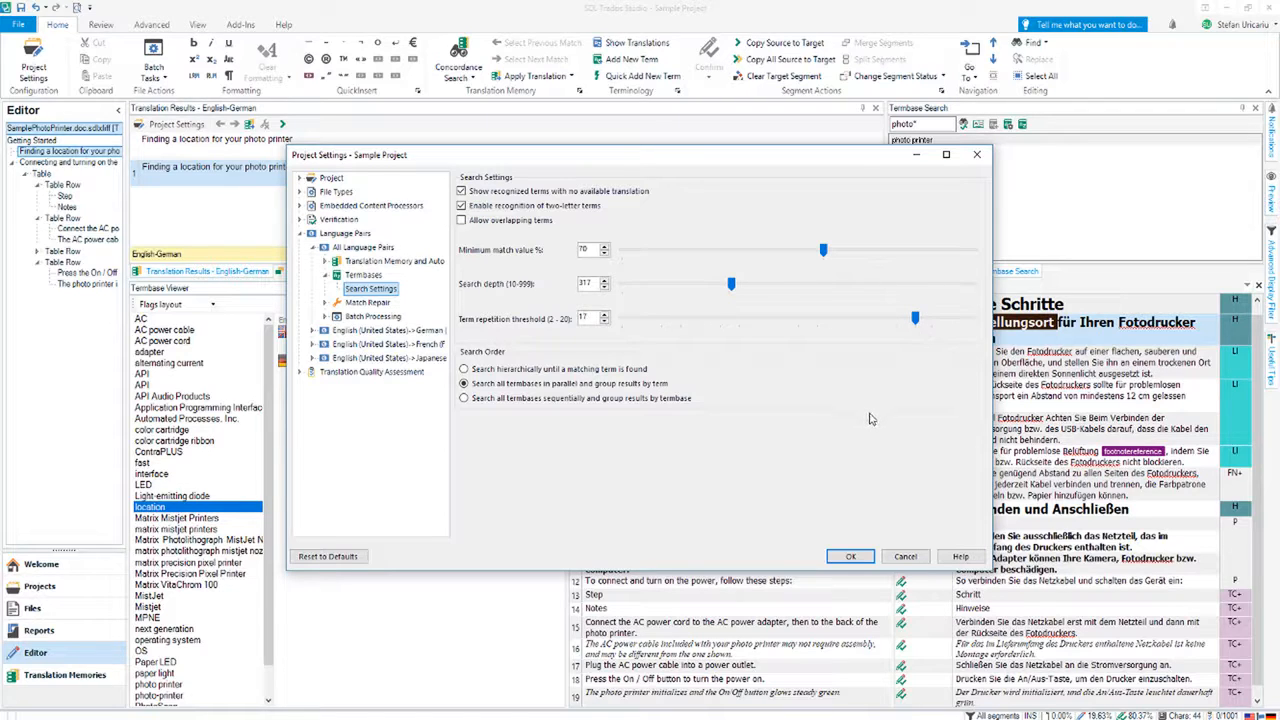